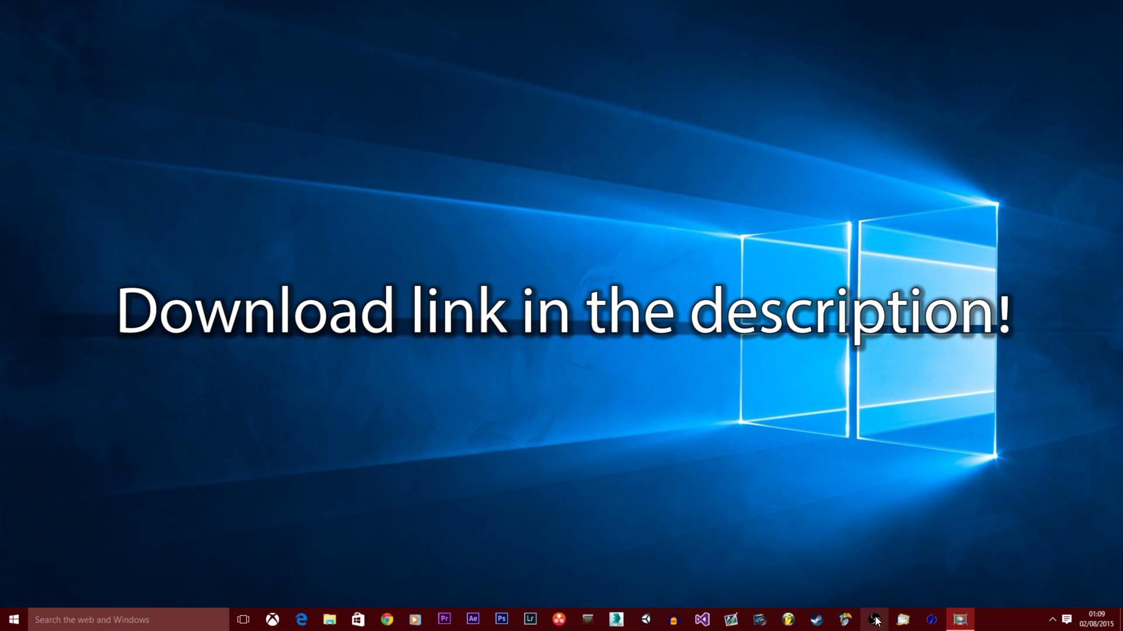
- Bring up the OBS window, nudge it left, and start adding a new scene
click(874, 620)
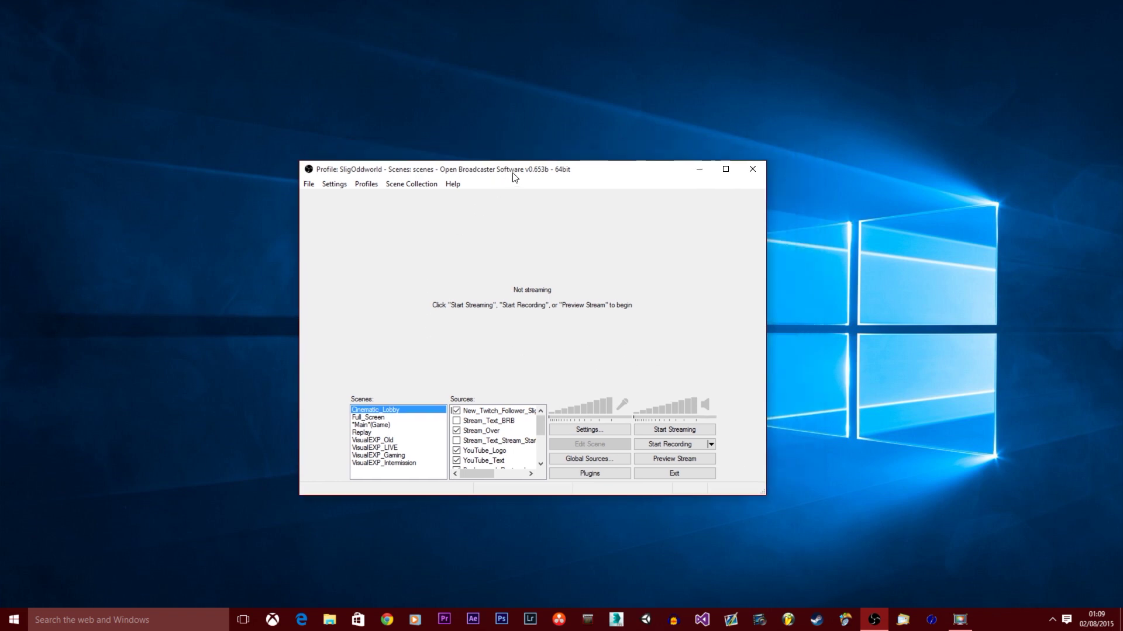
drag(555, 157, 540, 158)
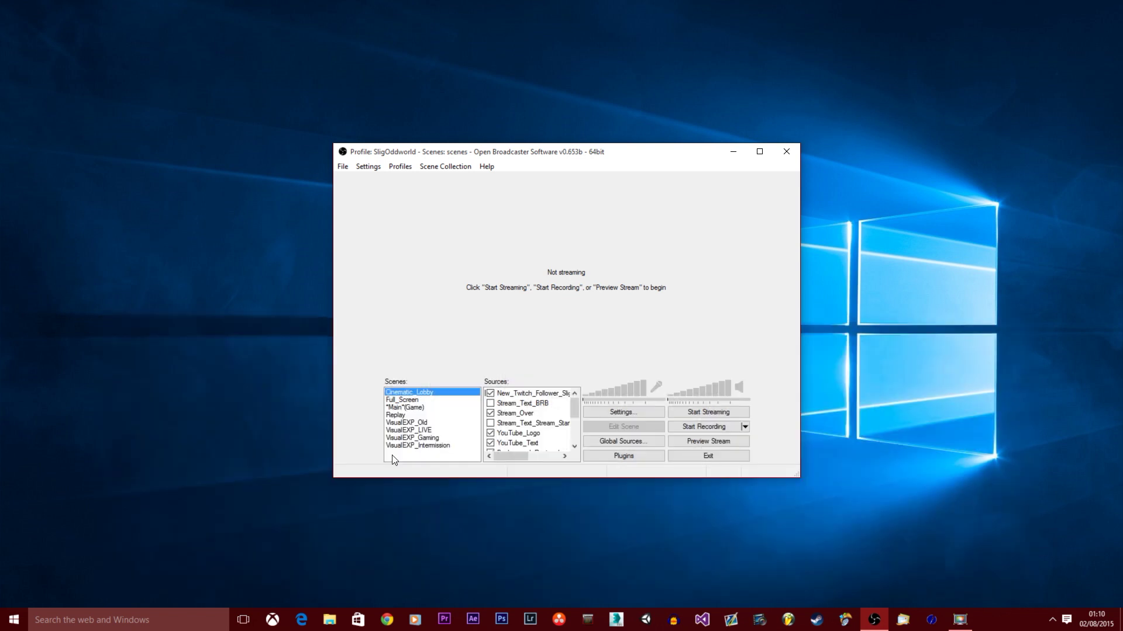
right_click(393, 456)
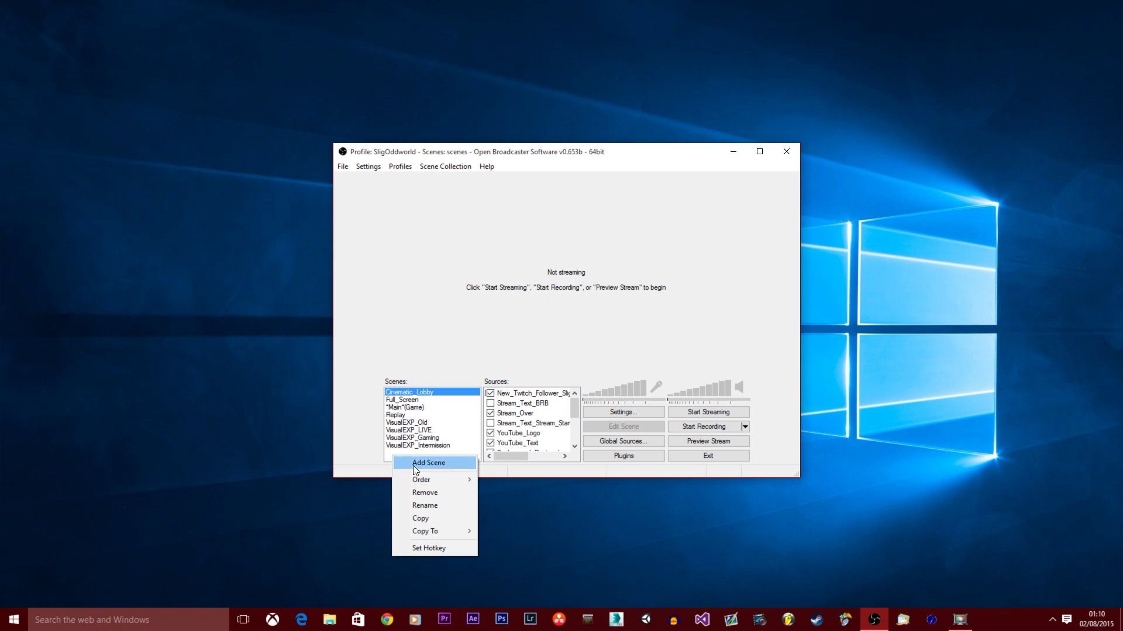
click(413, 465)
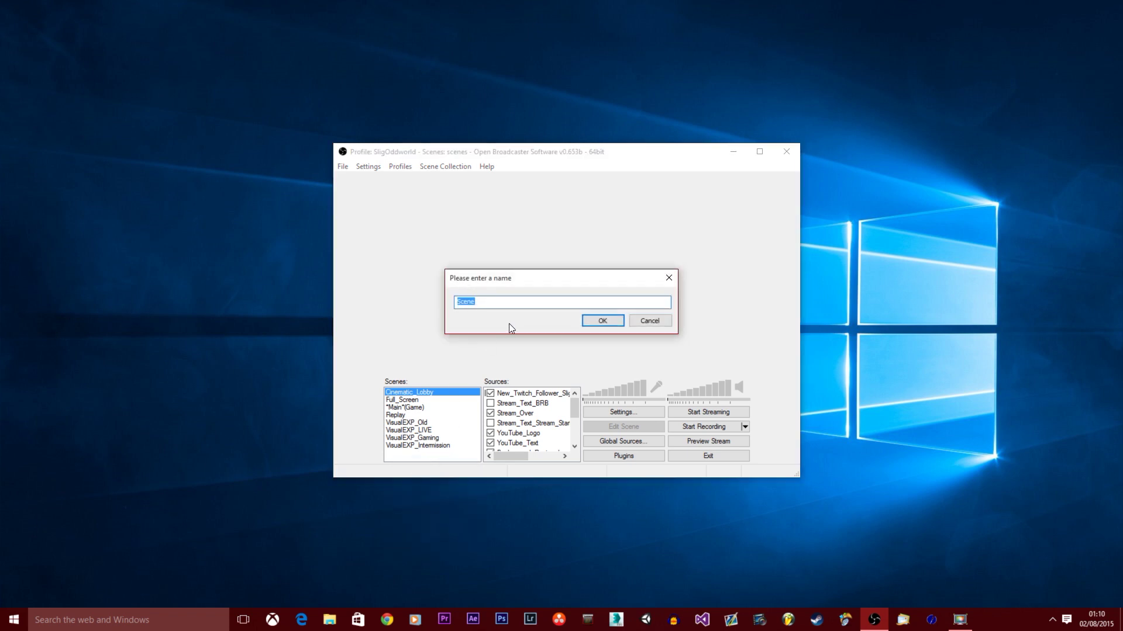
- Name the new scene Xbox_One and confirm it
key(BackSpace)
text(Sl)
key(BackSpace)
key(BackSpace)
text(Xbox_One)
key(Return)
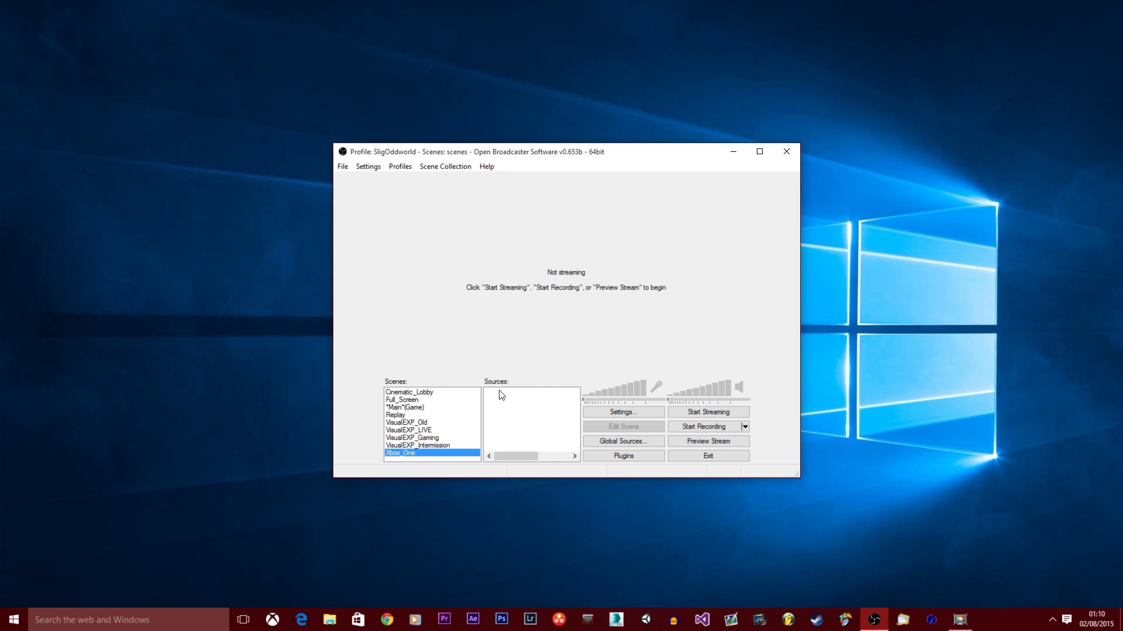
- Start the preview and add a Monitor Capture source with its default name
click(689, 440)
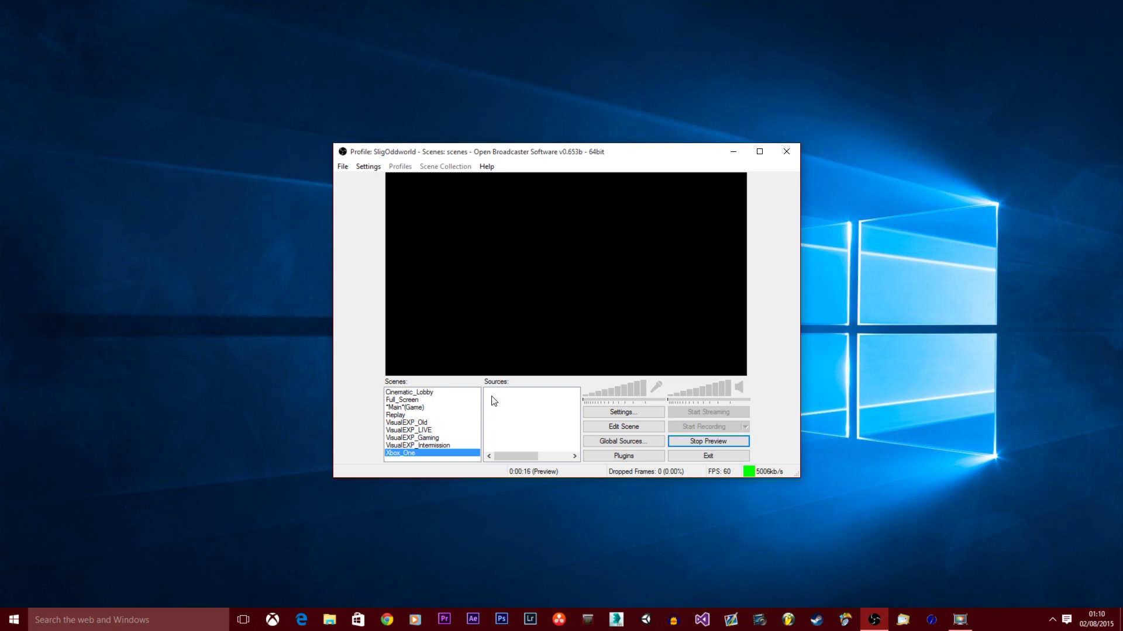
right_click(494, 395)
mouse_move(520, 401)
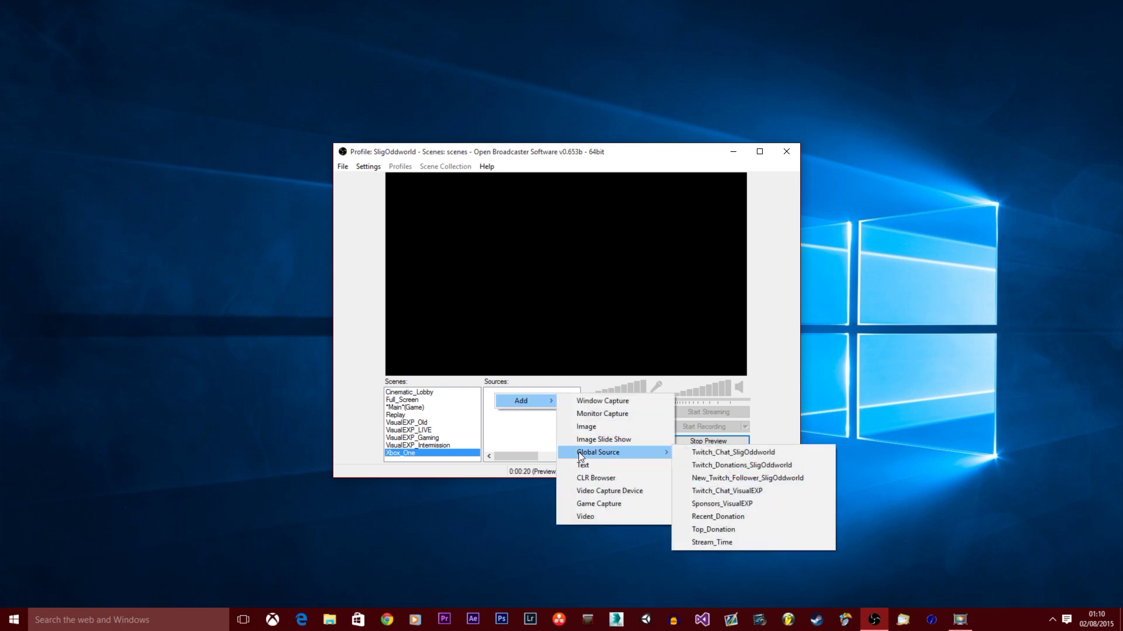
click(583, 415)
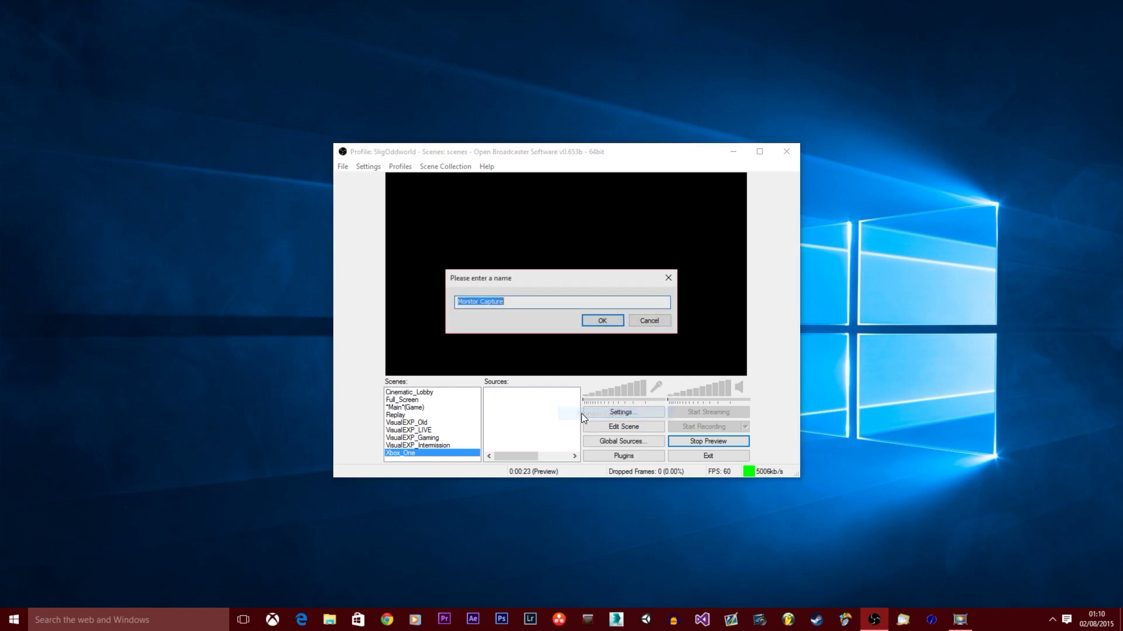
click(602, 322)
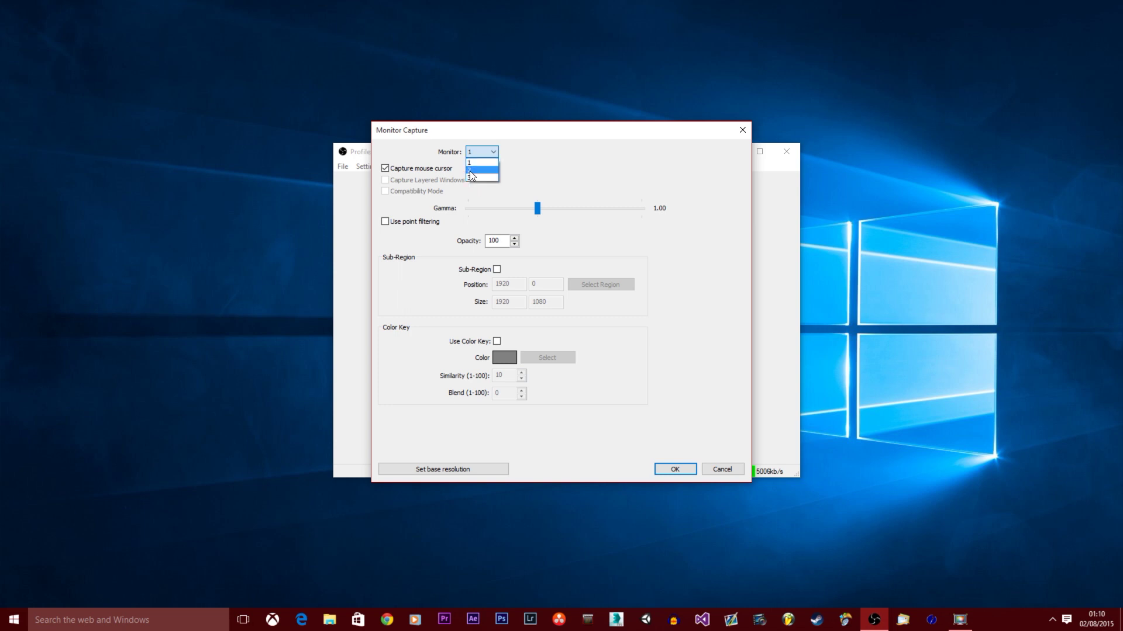
- Set the Monitor Capture source to capture monitor 3
click(471, 170)
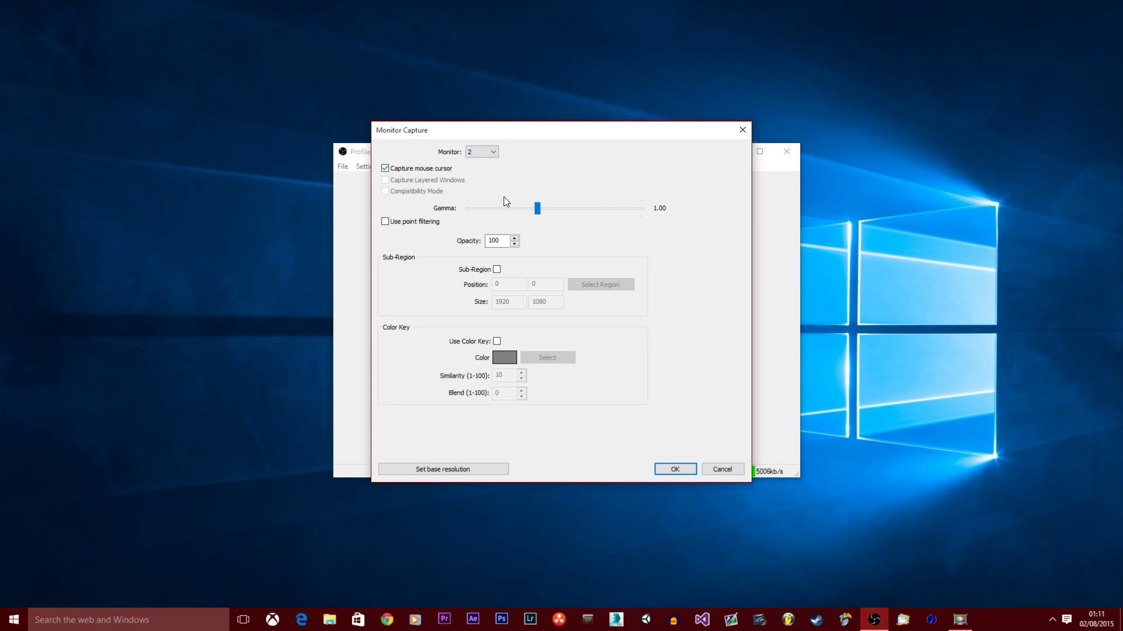
click(472, 155)
click(468, 177)
click(676, 470)
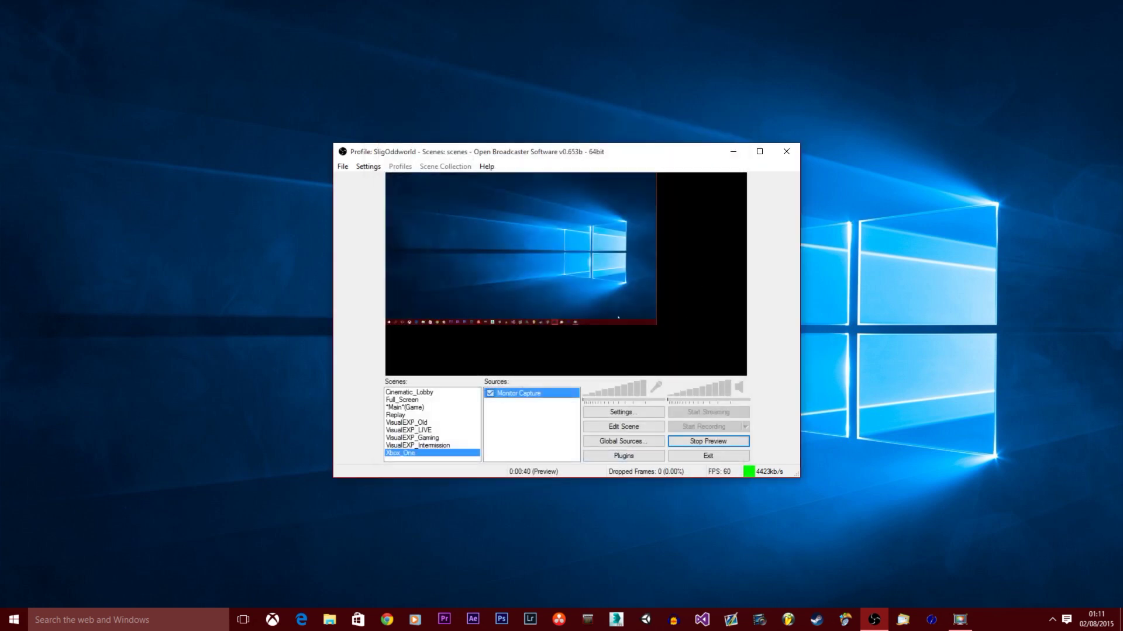
- In Edit Scene mode, drag the Monitor Capture's corner out so it fills the canvas
click(610, 428)
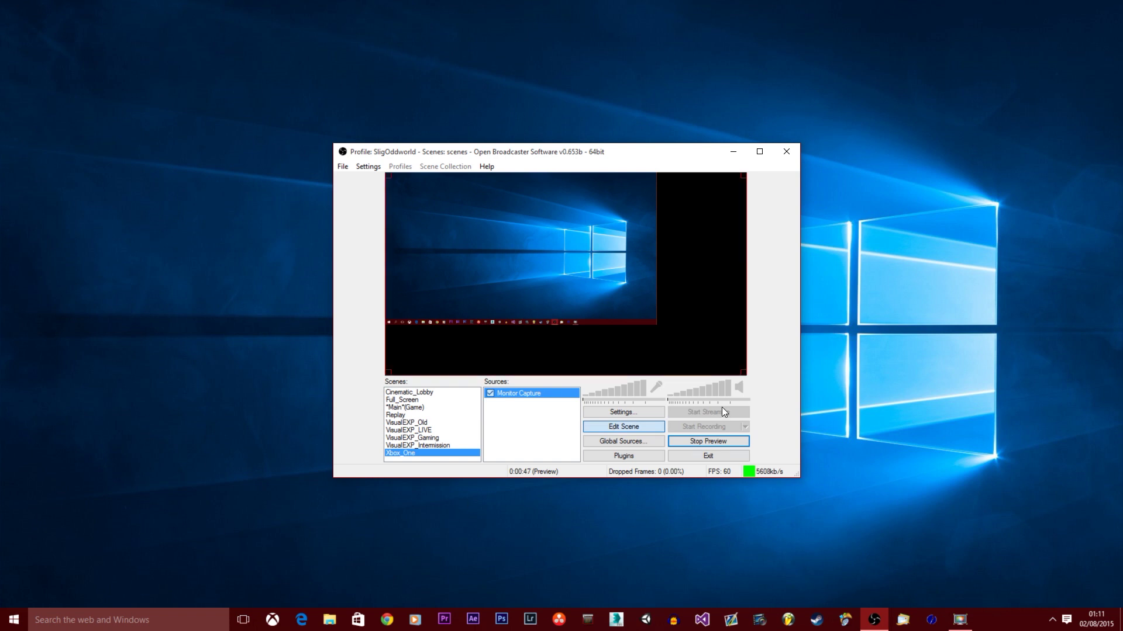
drag(744, 373, 811, 443)
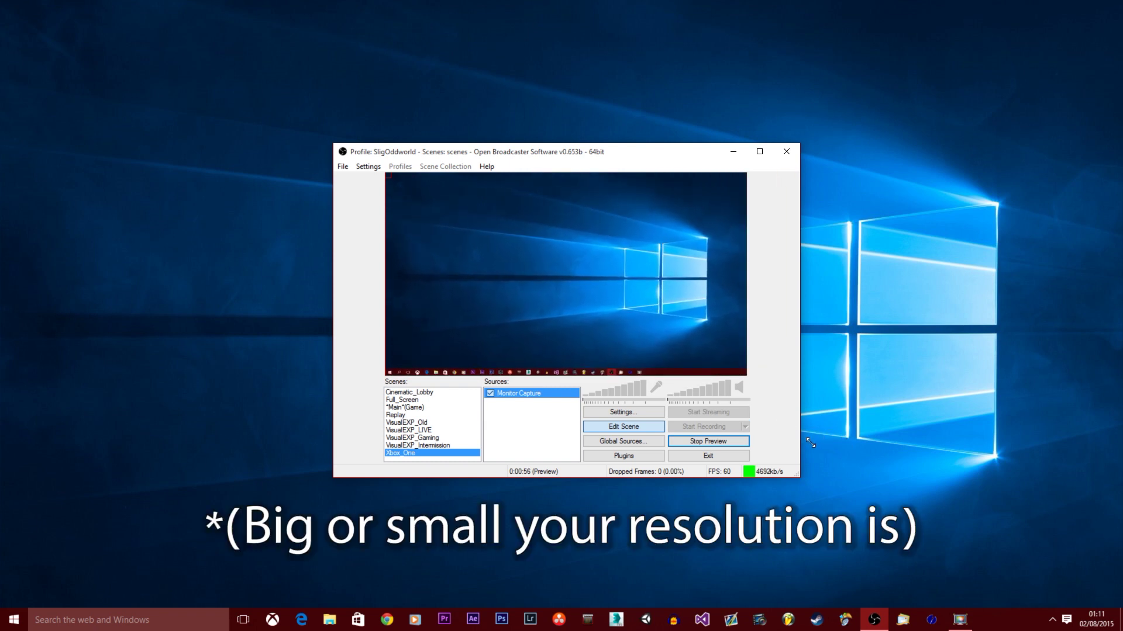
click(609, 426)
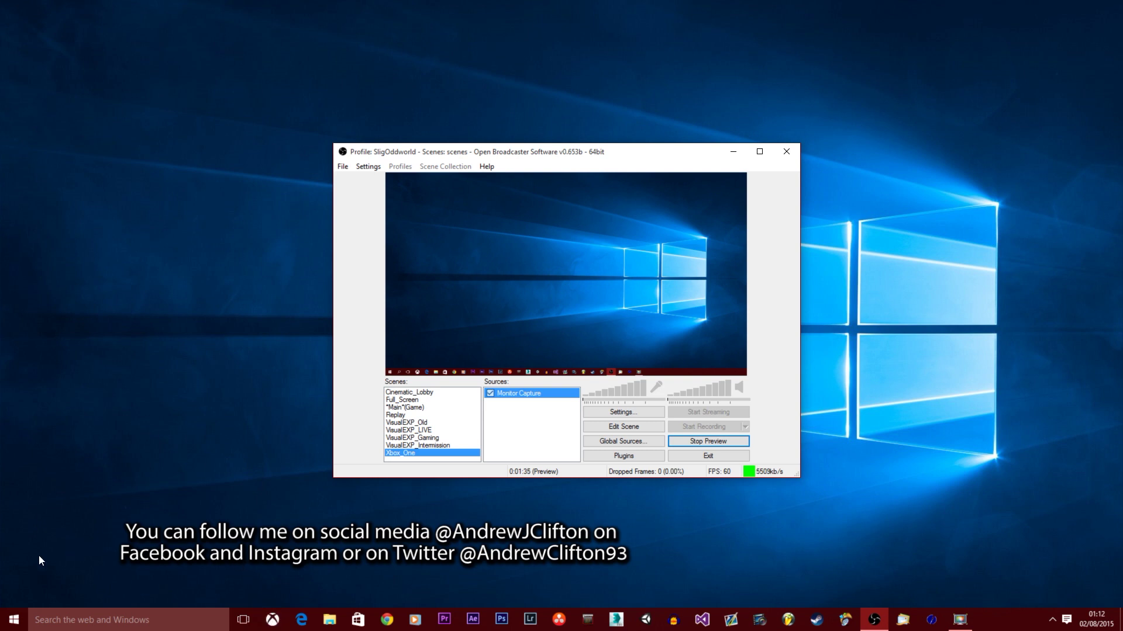
- Search Start for xbox and launch the Xbox app
click(22, 618)
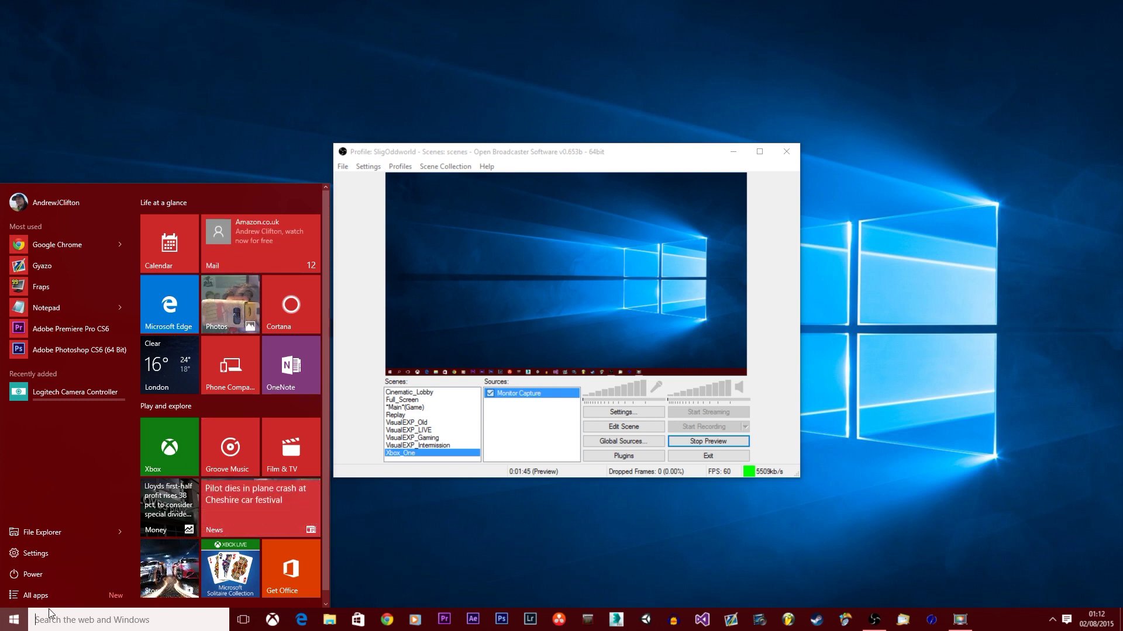
text(xbox)
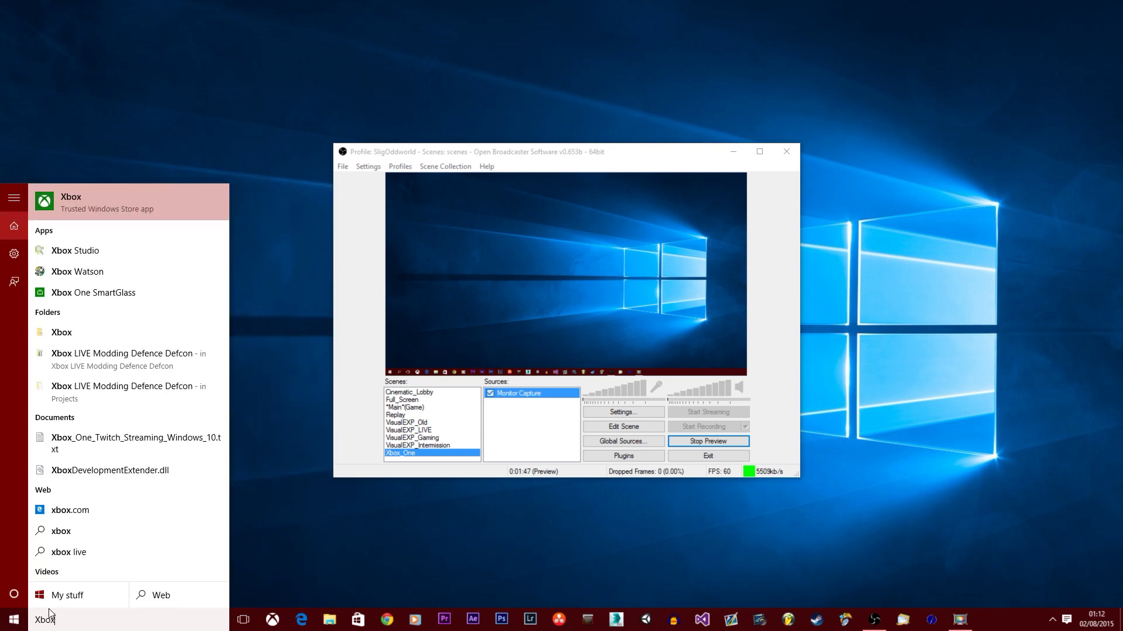
click(46, 203)
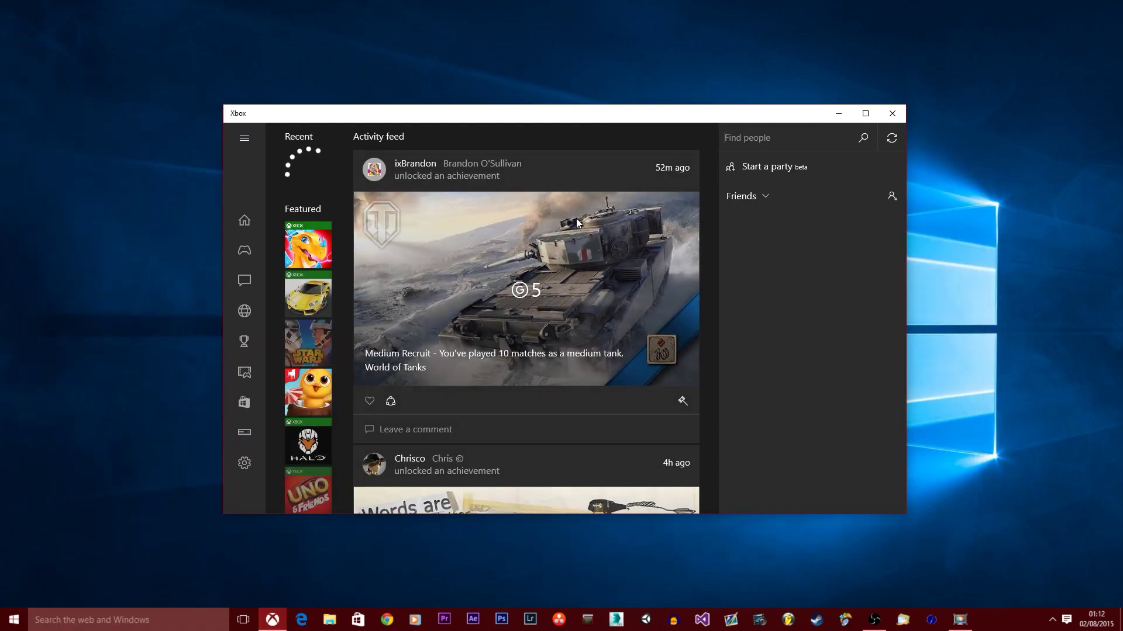
- Move the Xbox window onto the captured monitor, maximise it with Win+Up, and shift OBS aside
drag(514, 121, 0, 164)
key(super+Up)
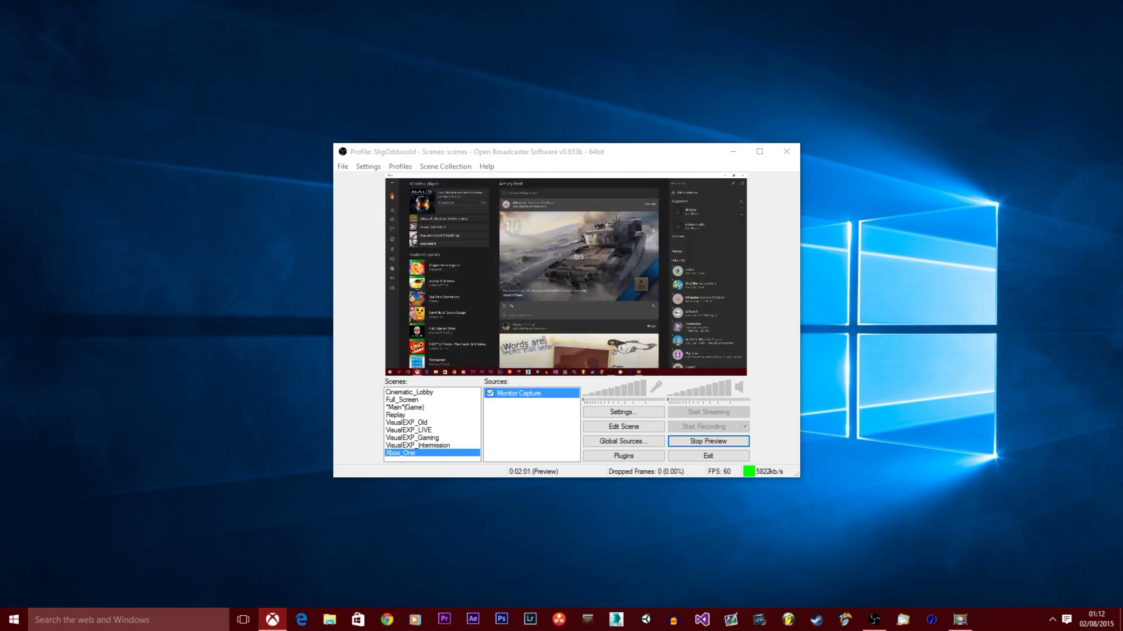
drag(468, 155, 501, 130)
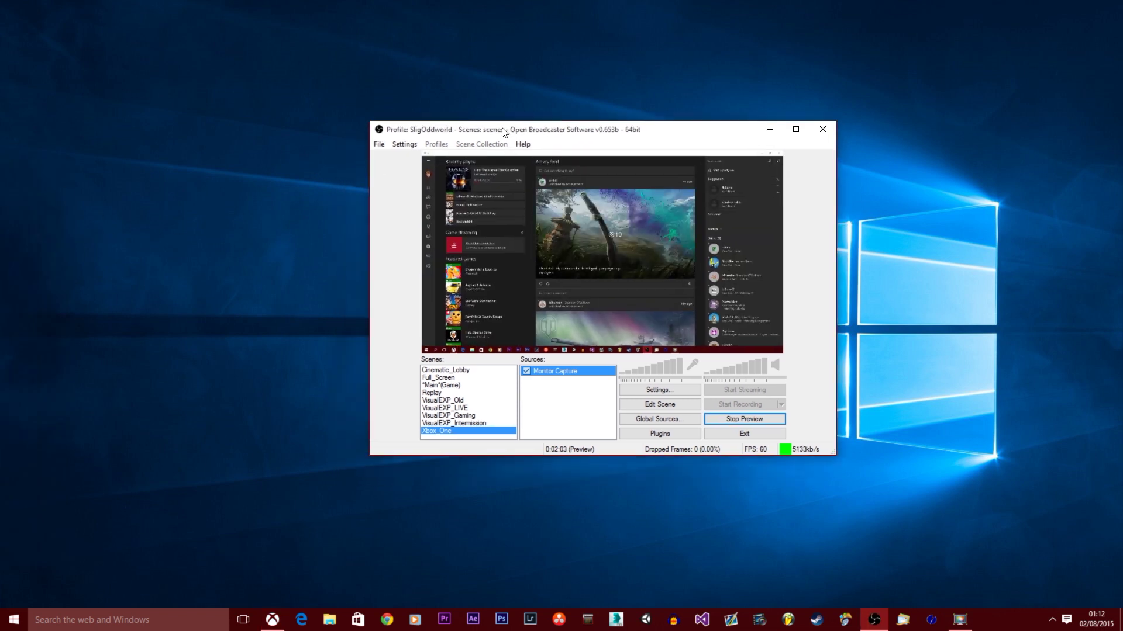
- Maximise OBS and connect the Xbox app to stream the Xbox One Home screen
double_click(501, 129)
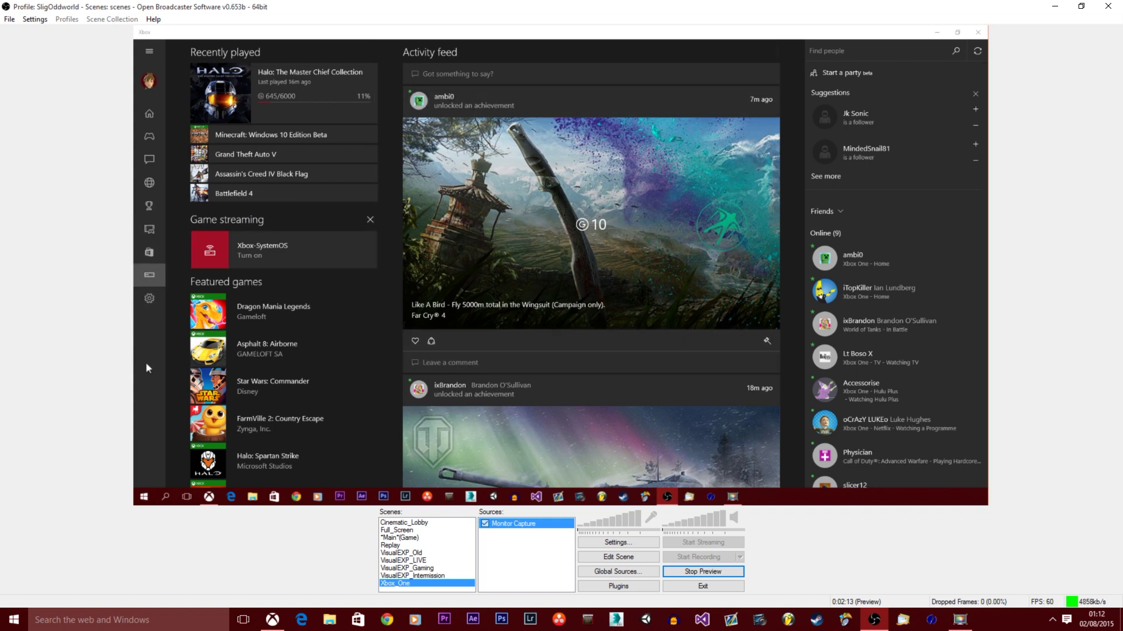
click(149, 275)
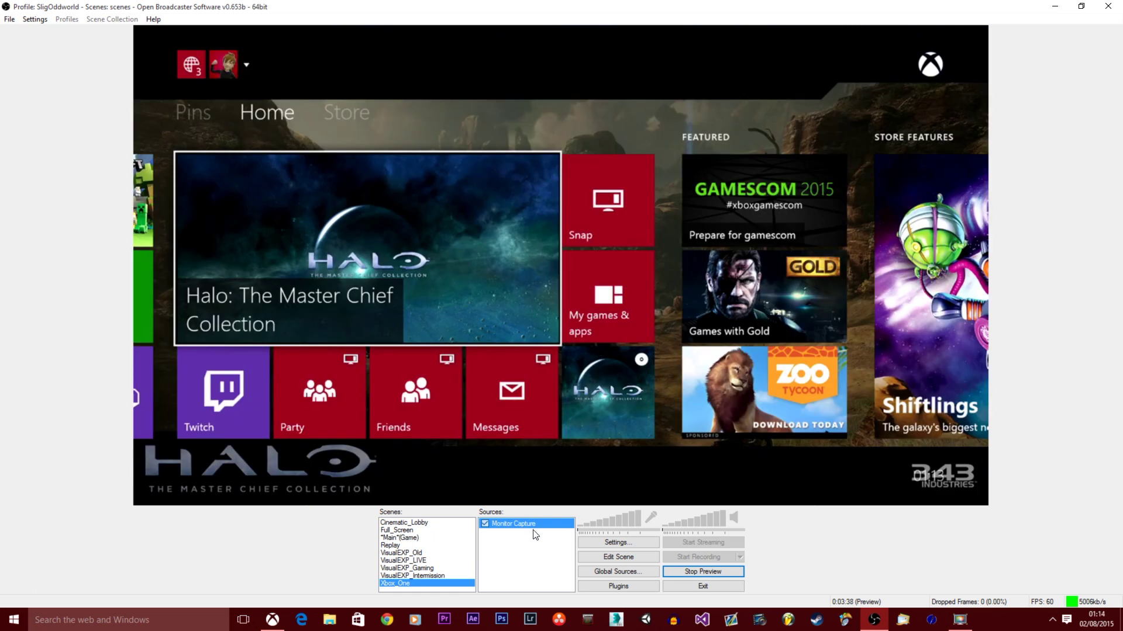
right_click(489, 541)
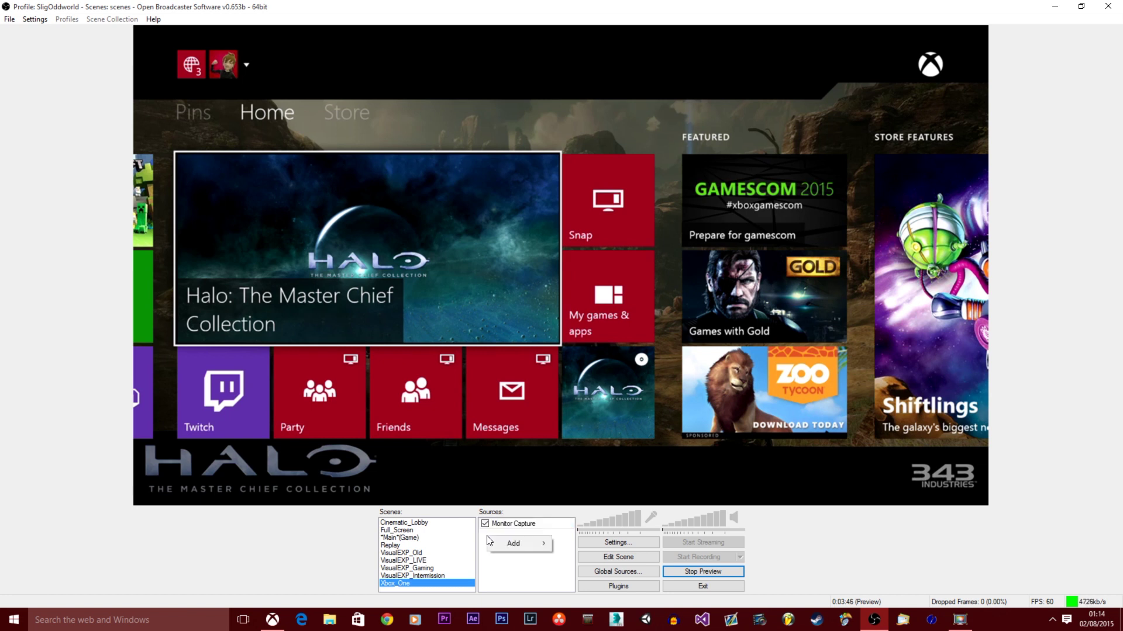
- Add a video capture source named Webcam using the Logitech HD Pro Webcam C920
mouse_move(513, 544)
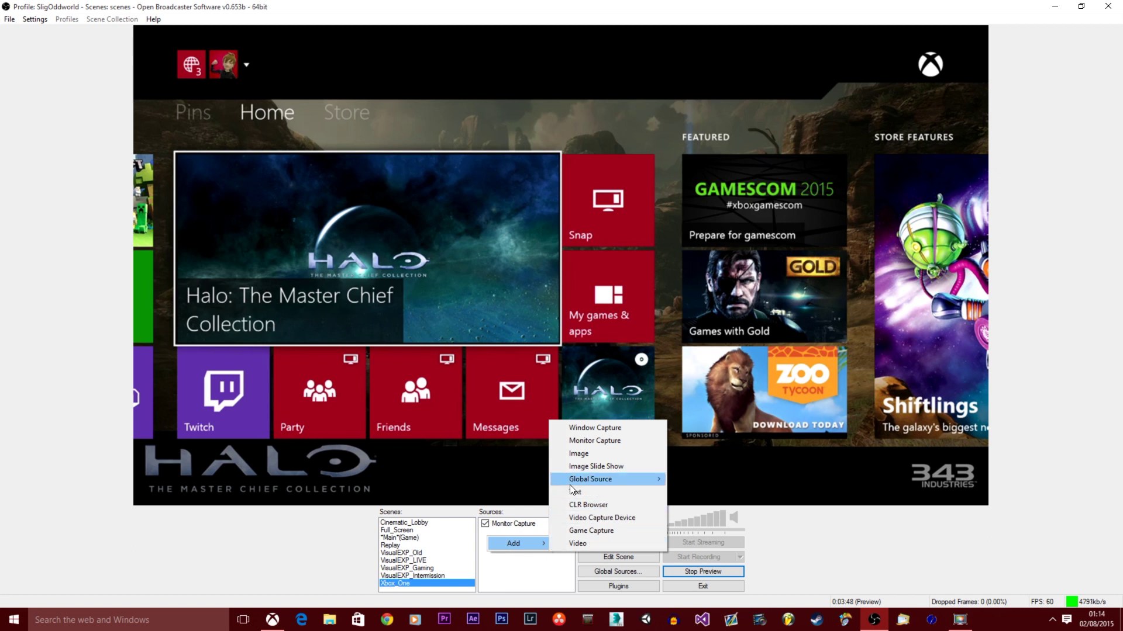
mouse_move(571, 483)
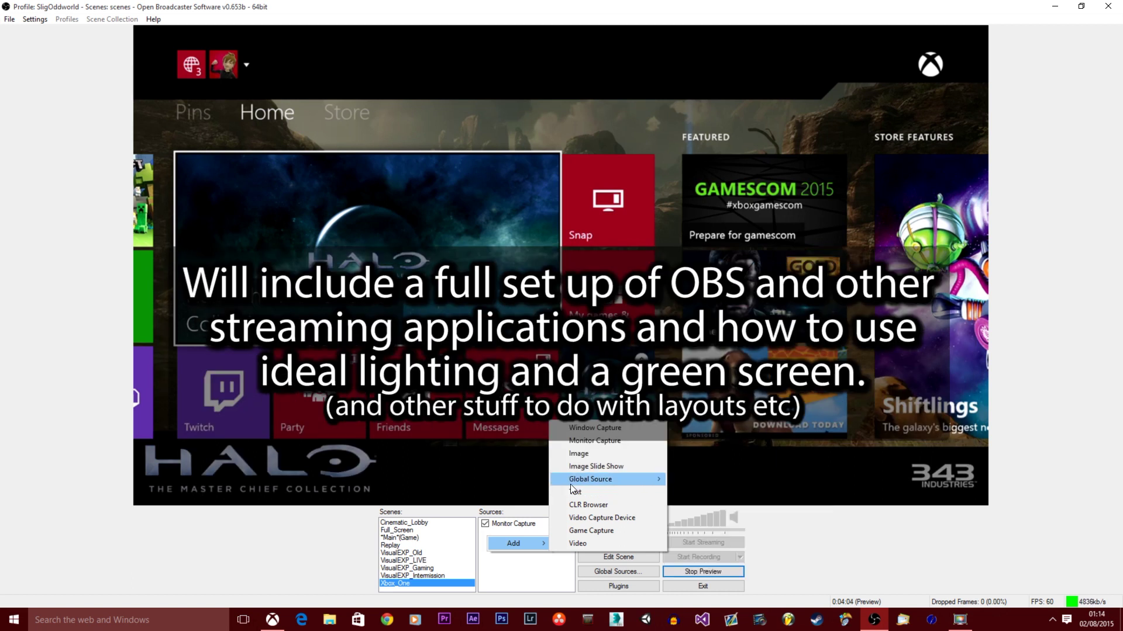
click(572, 520)
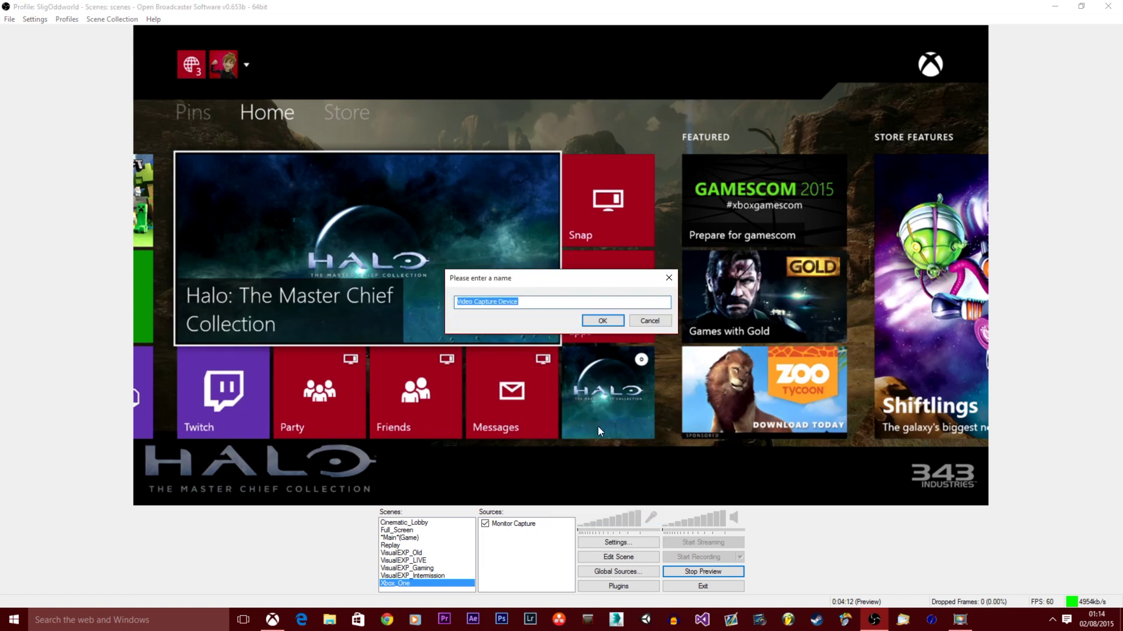
text(Webcam)
click(601, 321)
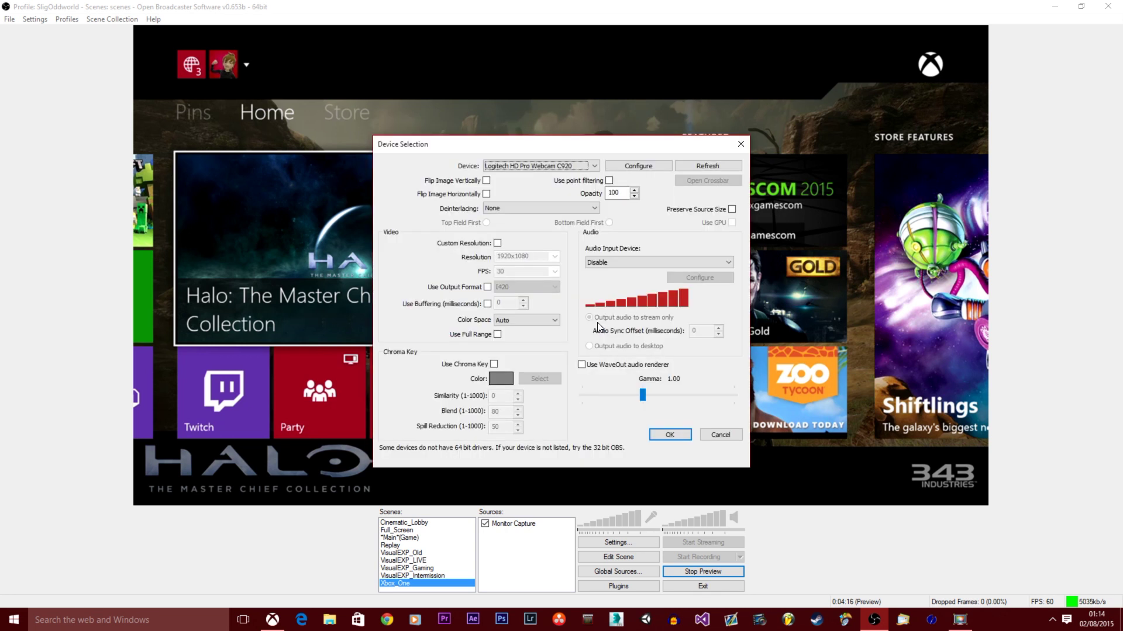
click(490, 168)
click(489, 178)
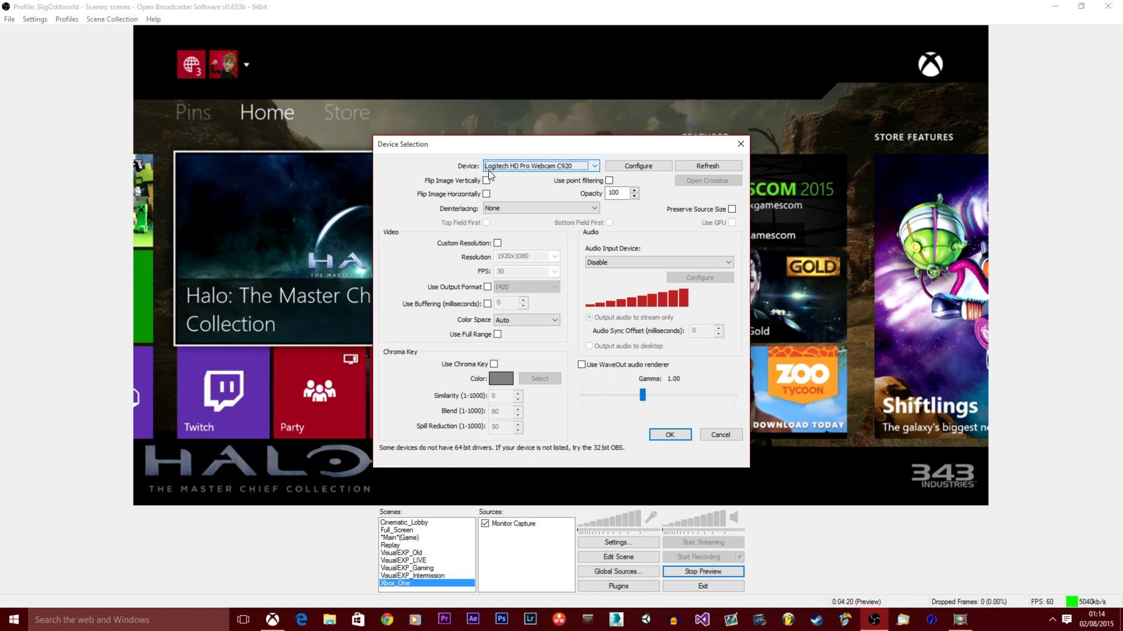
click(669, 434)
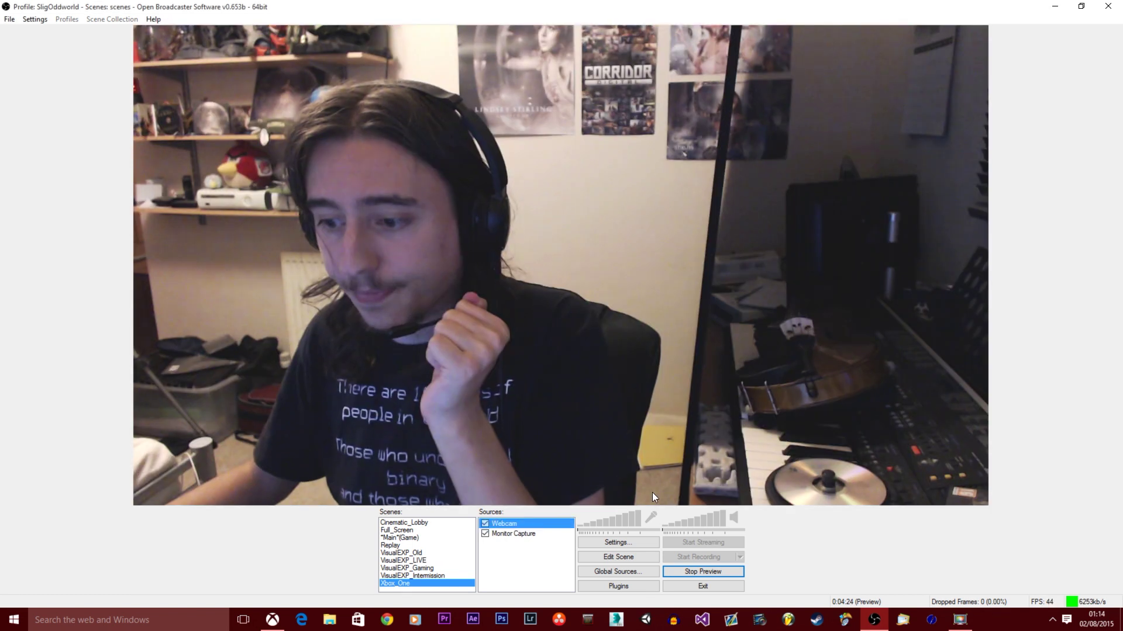
- Shrink the webcam into a small box at the bottom-right of the scene
click(606, 556)
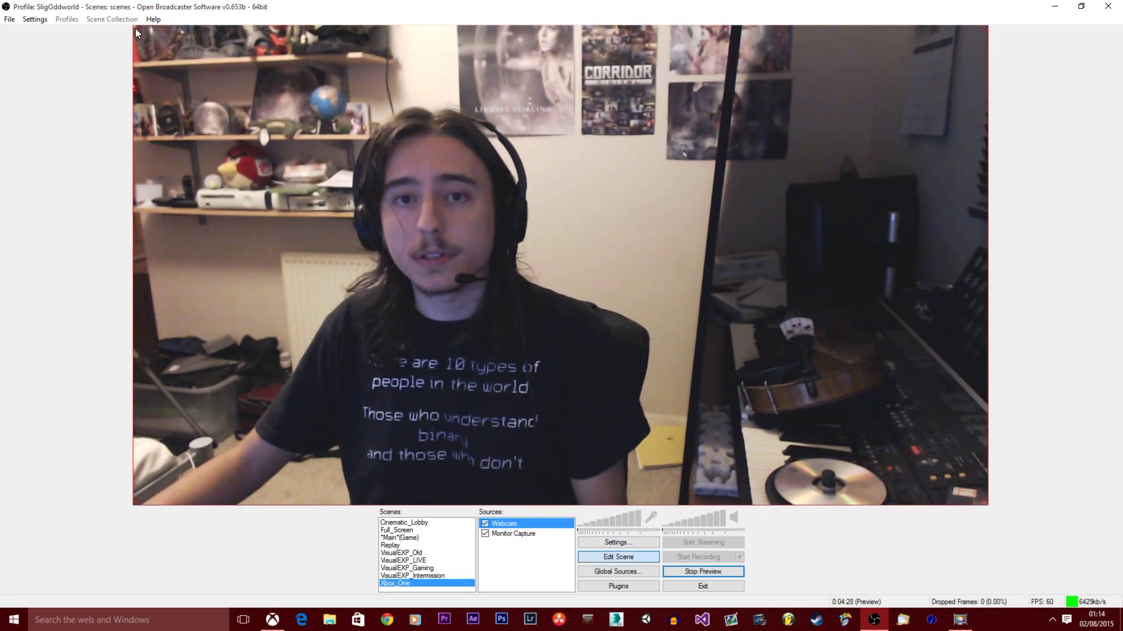
drag(135, 28, 768, 368)
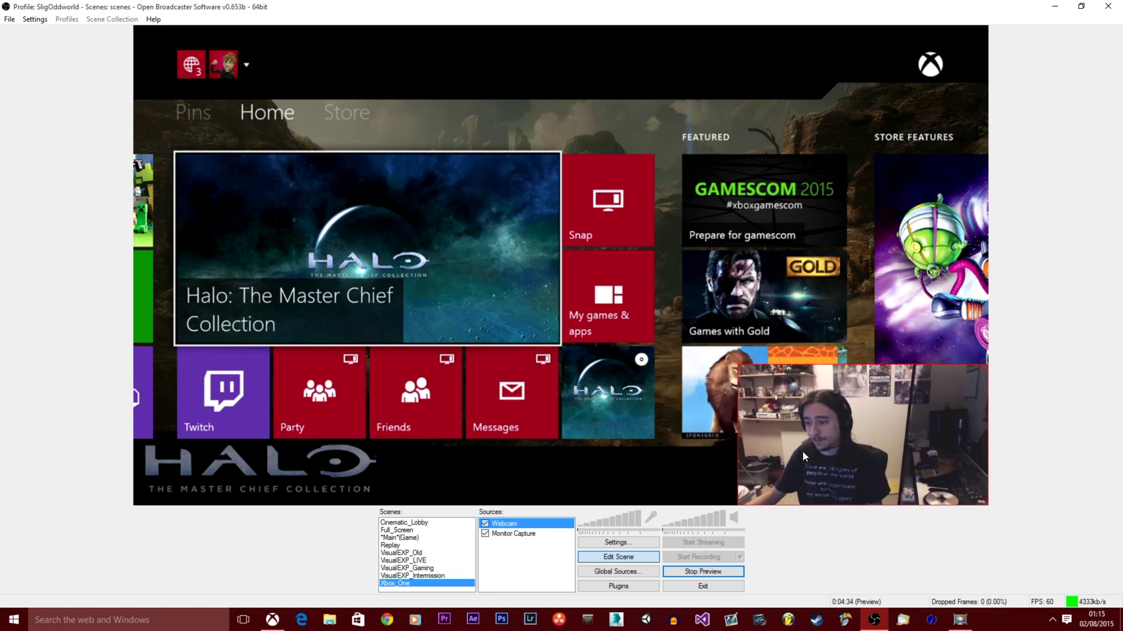
click(602, 557)
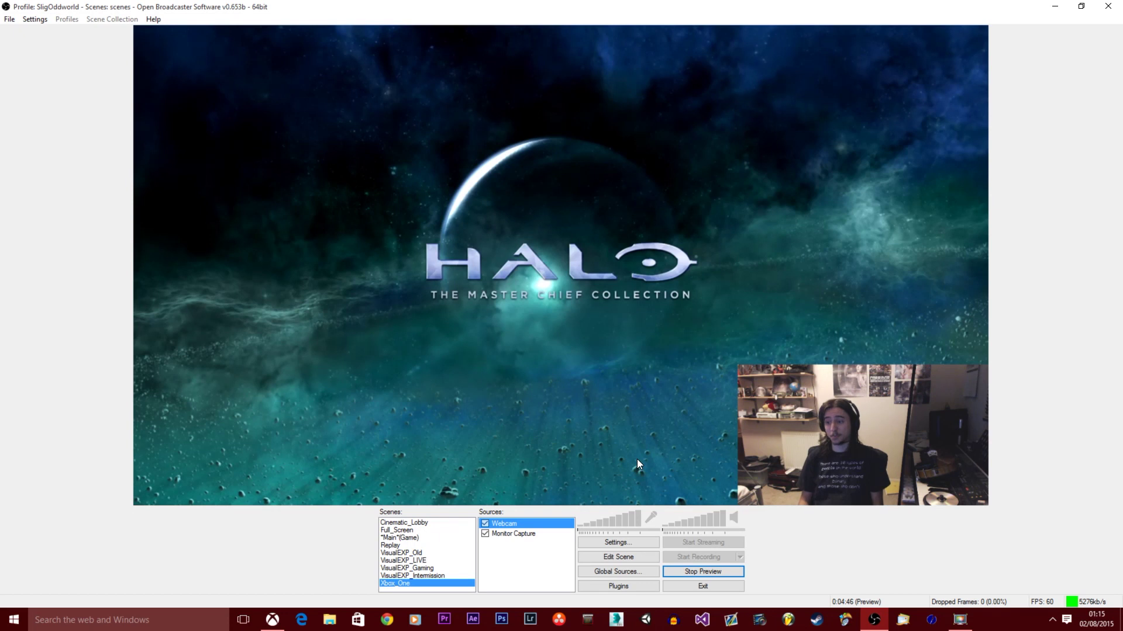
- Add the Twitch chat global source to the Xbox_One scene
click(514, 555)
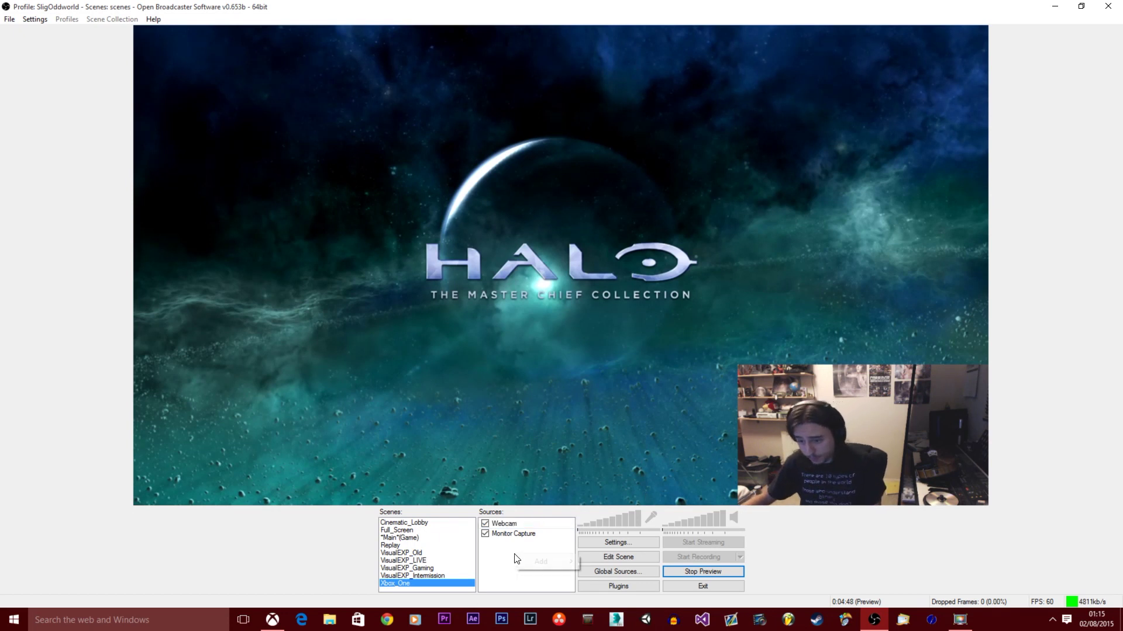
right_click(516, 554)
mouse_move(533, 563)
mouse_move(608, 500)
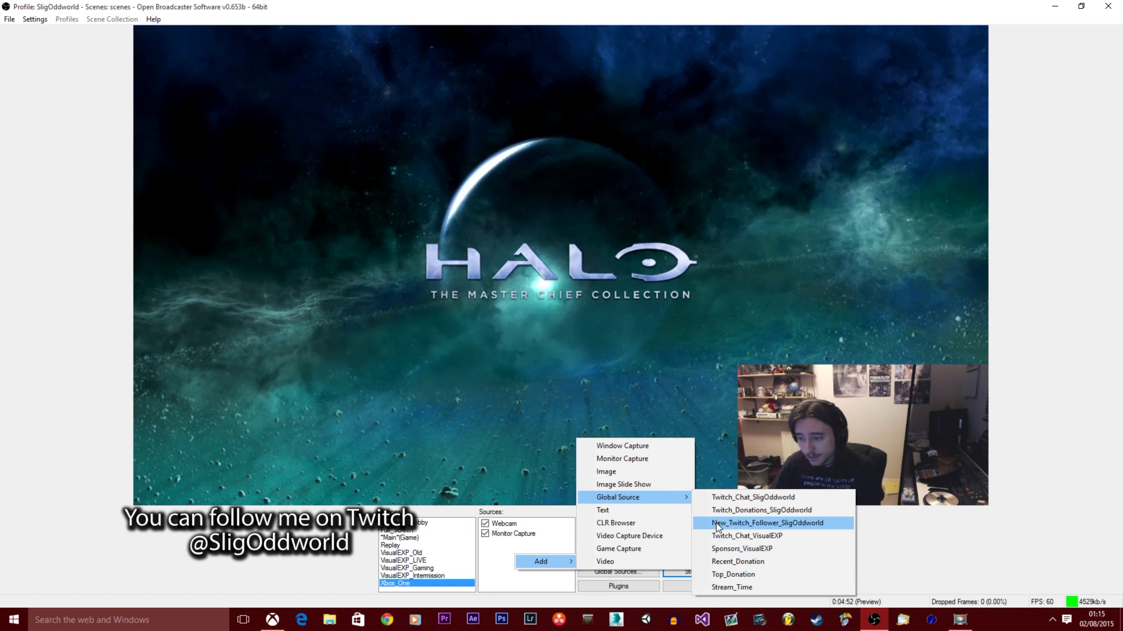
click(725, 497)
click(601, 321)
- Move the Twitch chat box to the lower-left, enlarge it, and mute desktop audio
click(608, 558)
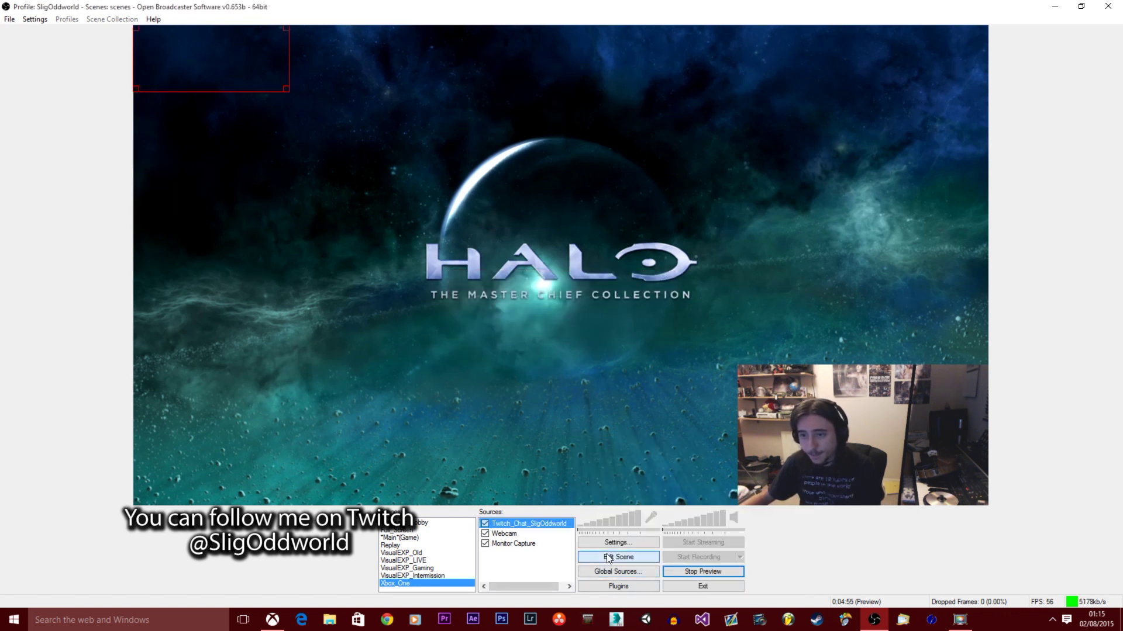
drag(232, 58, 265, 446)
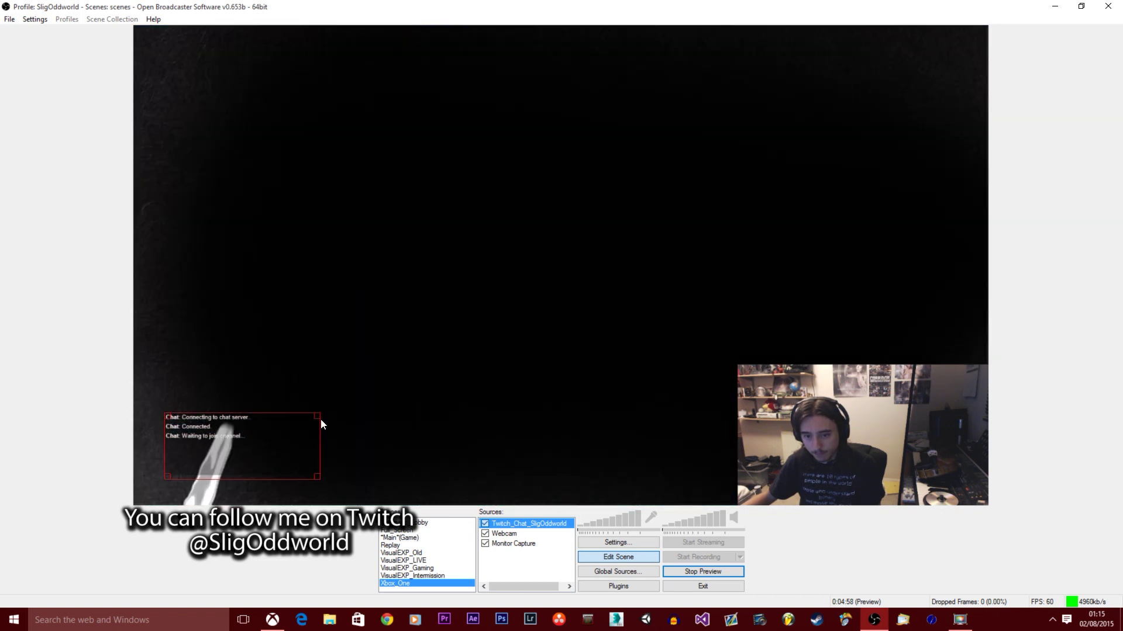
drag(321, 419, 343, 441)
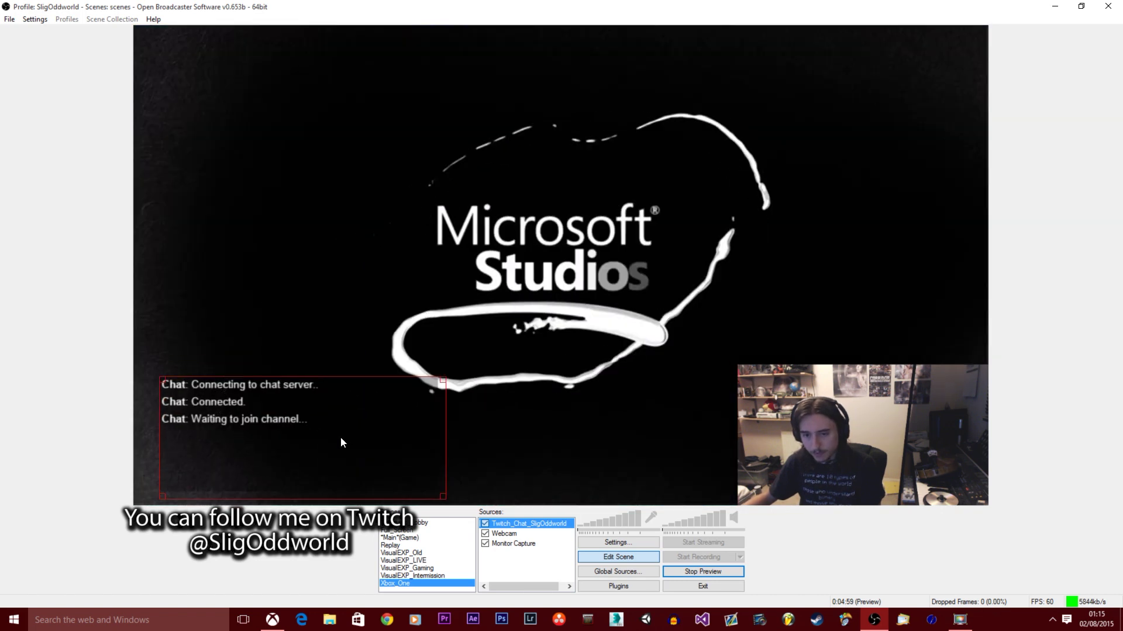
click(619, 557)
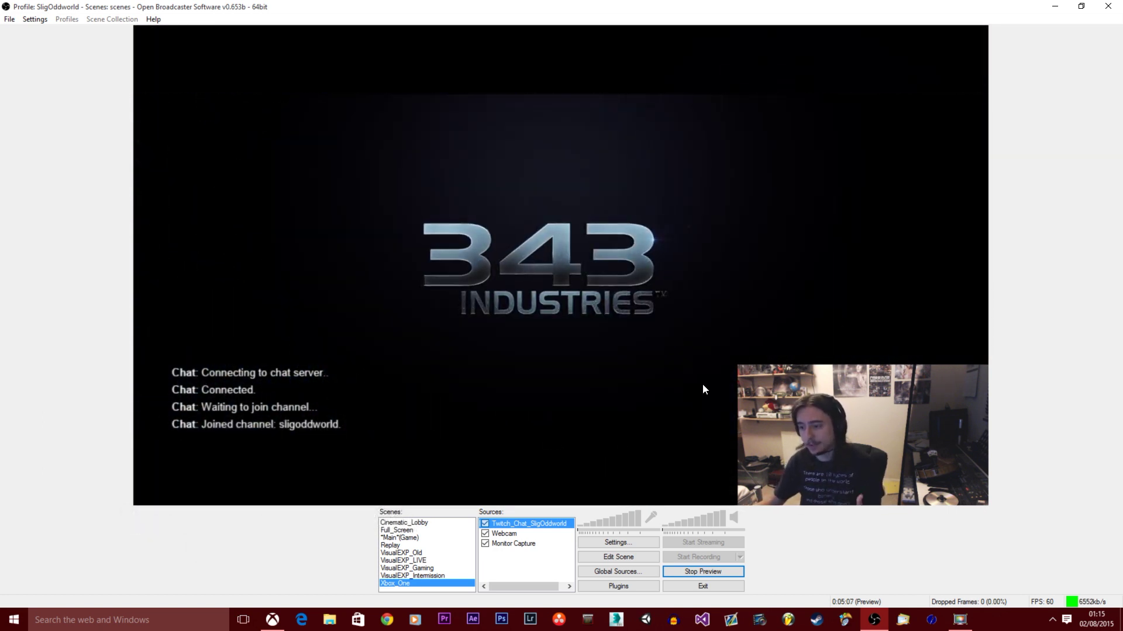
click(735, 517)
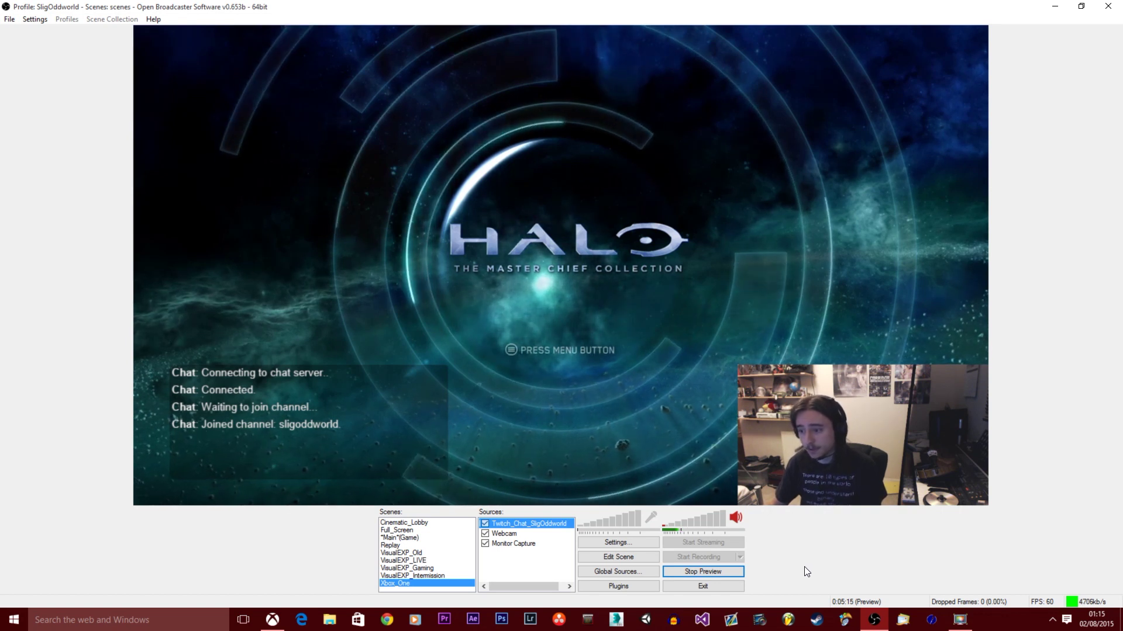
click(532, 559)
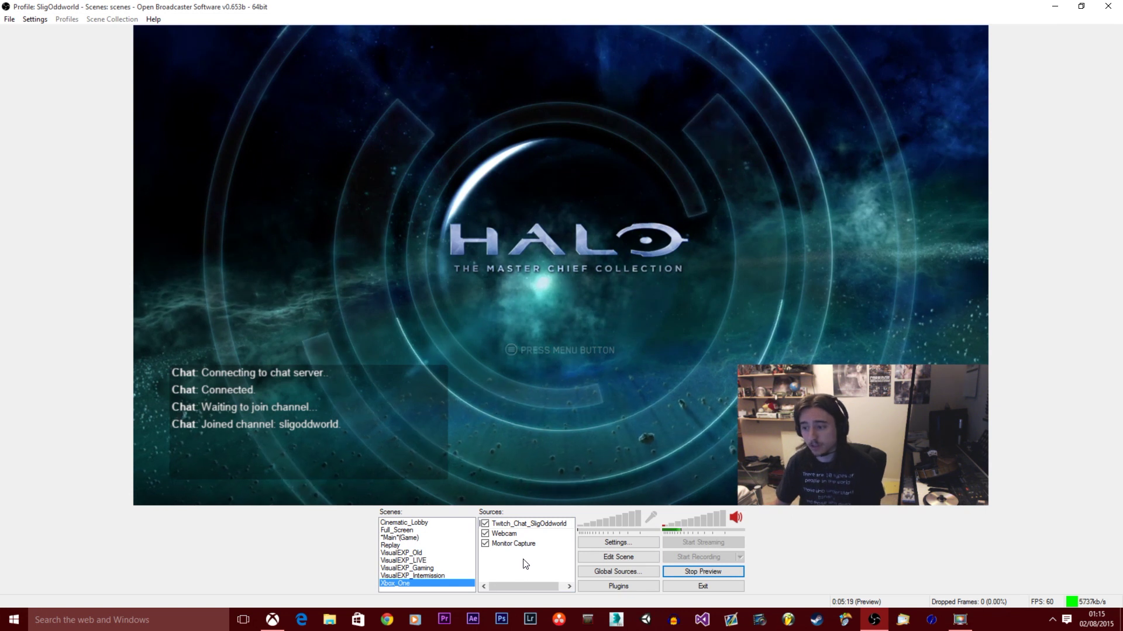
right_click(527, 559)
mouse_move(549, 565)
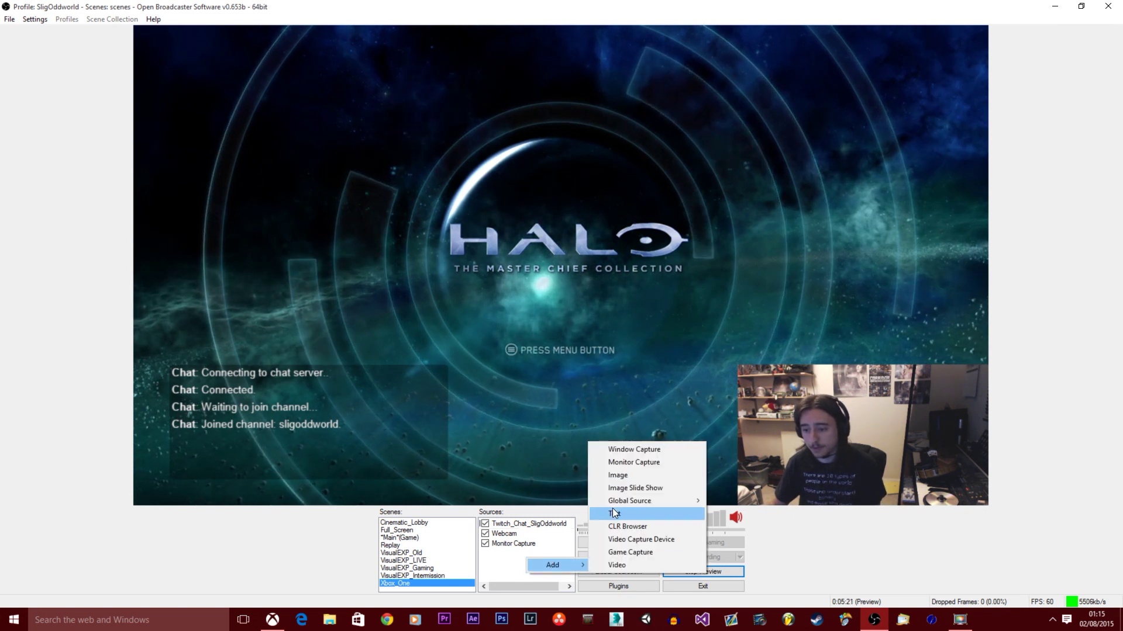
mouse_move(611, 502)
click(967, 561)
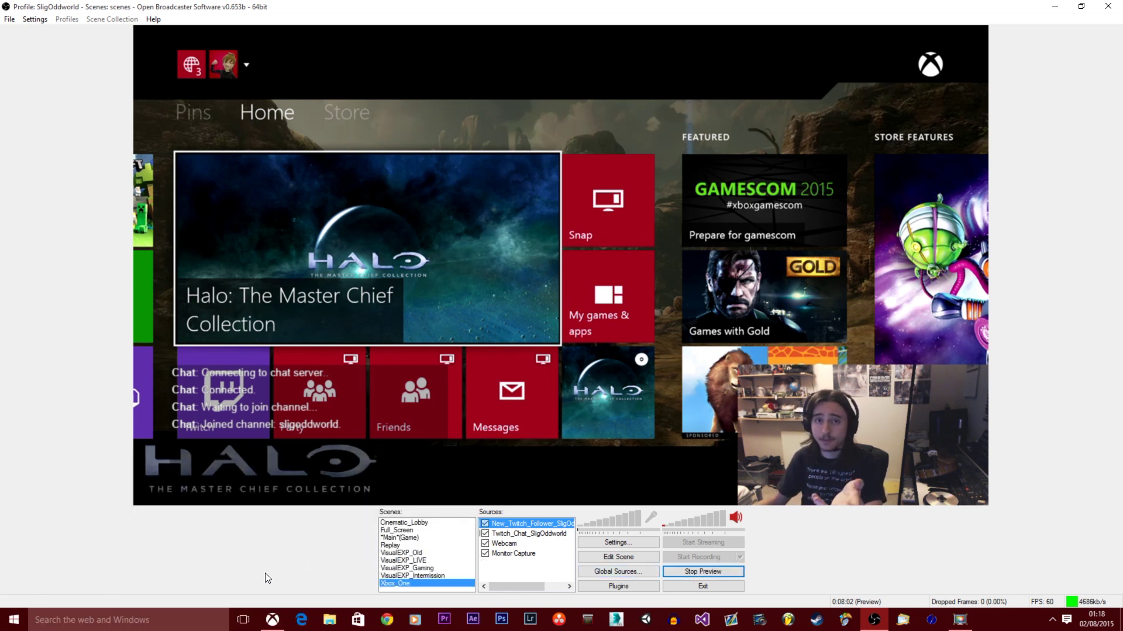
- Switch to the web browser
click(387, 620)
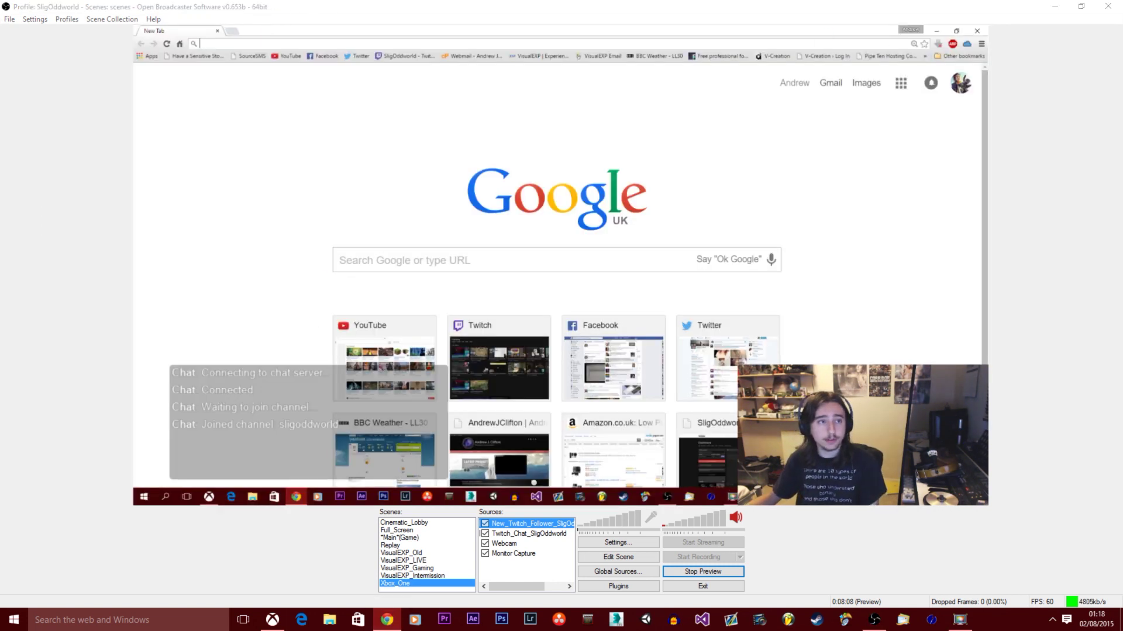
- Go to nightdev.com and start the OBS Chat installation wizard
text(nig)
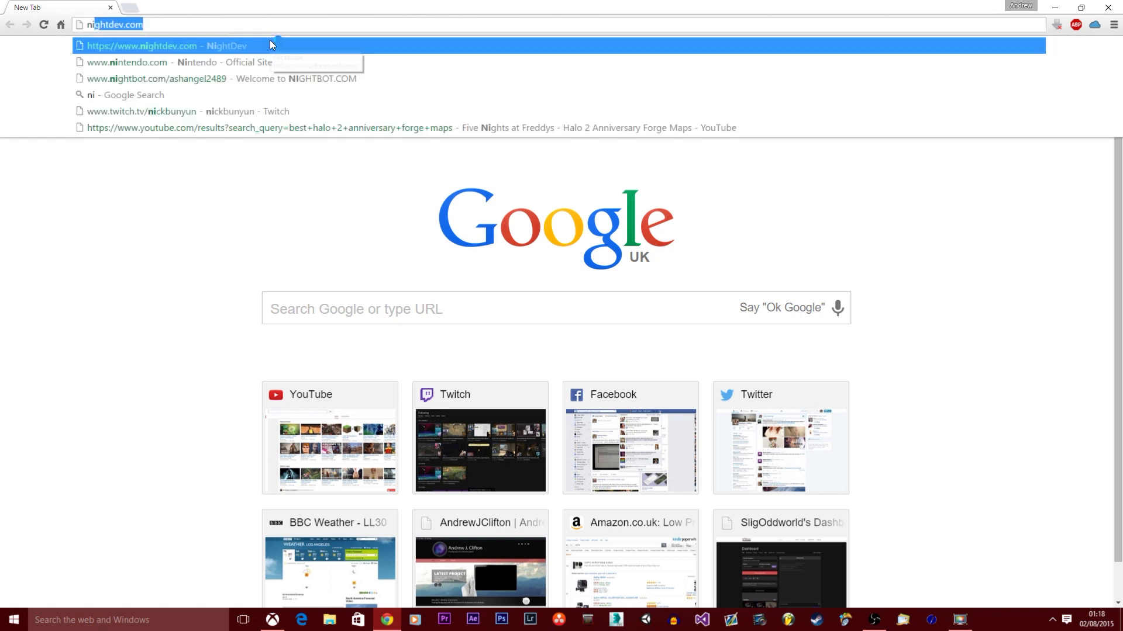
key(Down)
key(Return)
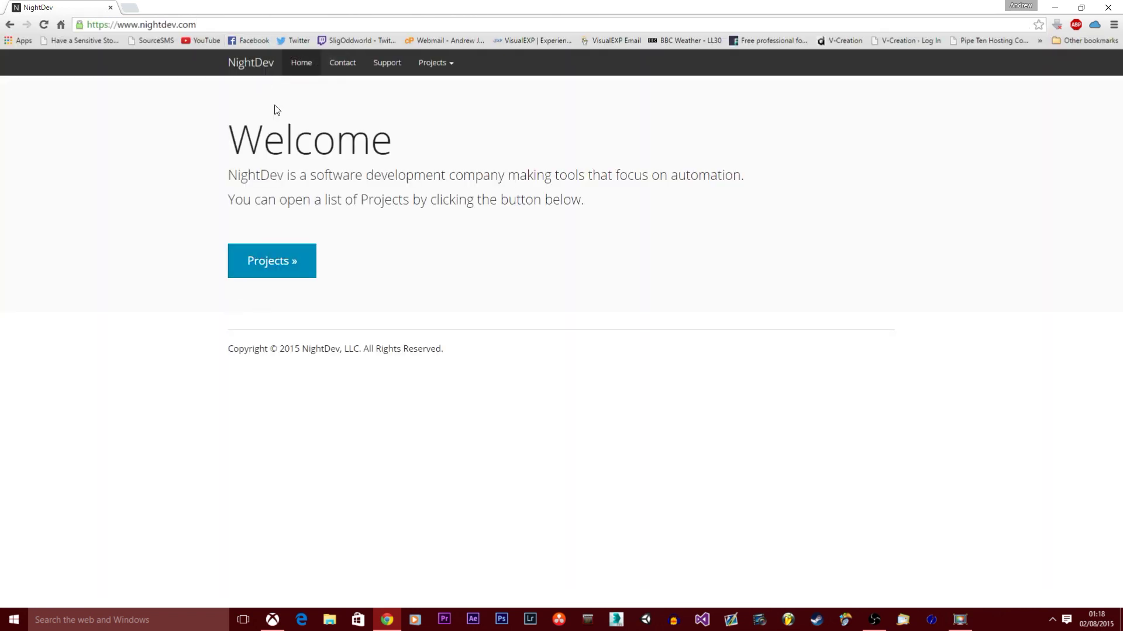
click(254, 260)
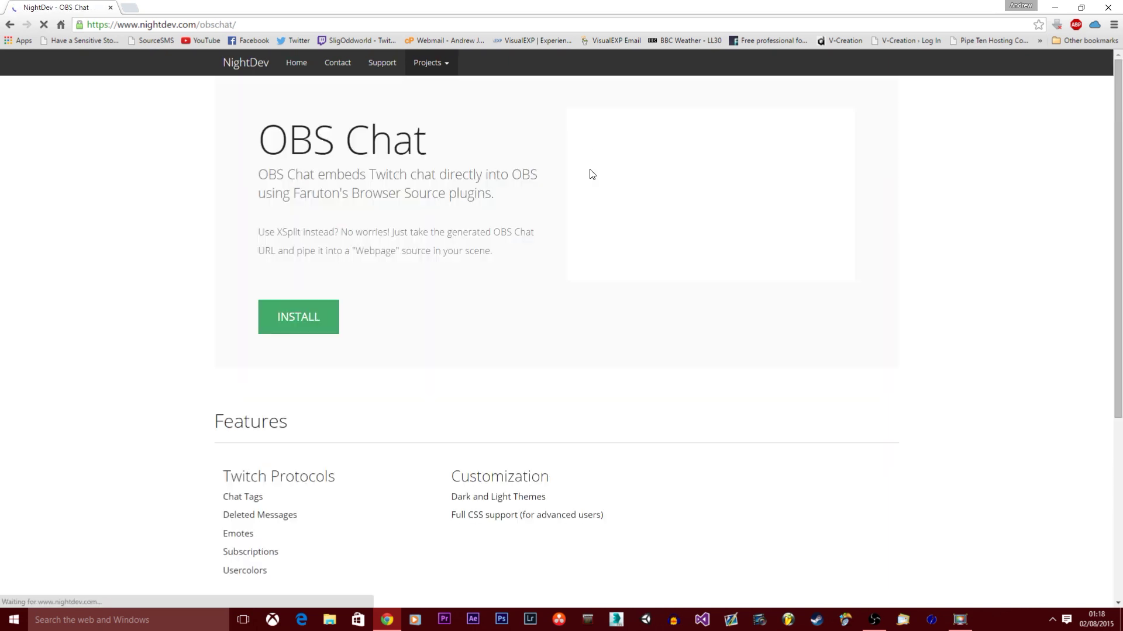
click(283, 321)
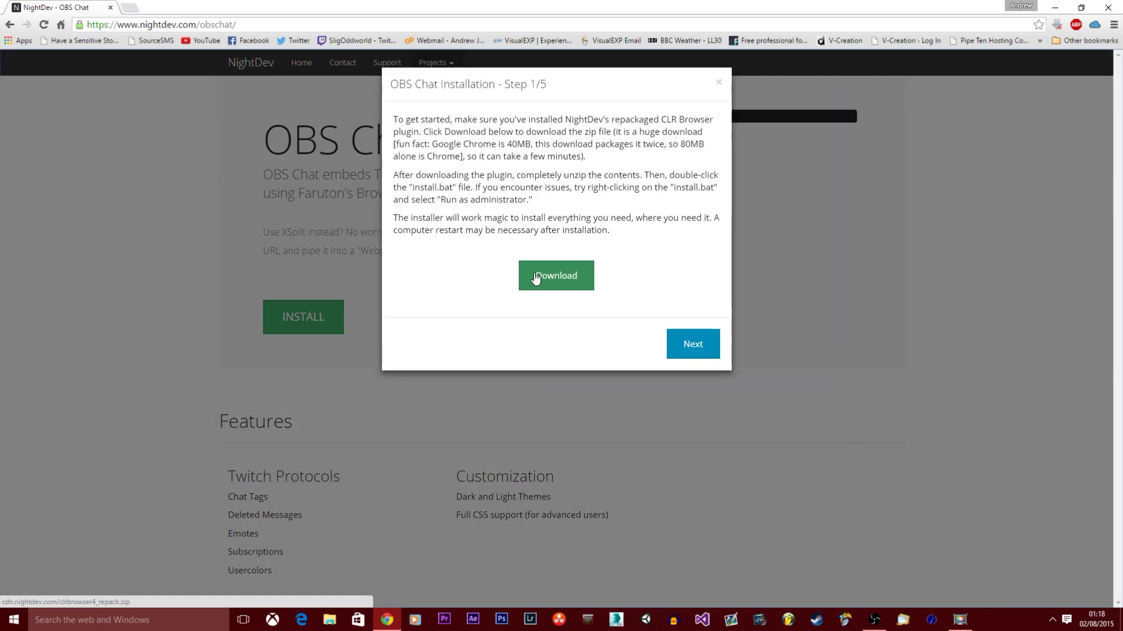
click(689, 350)
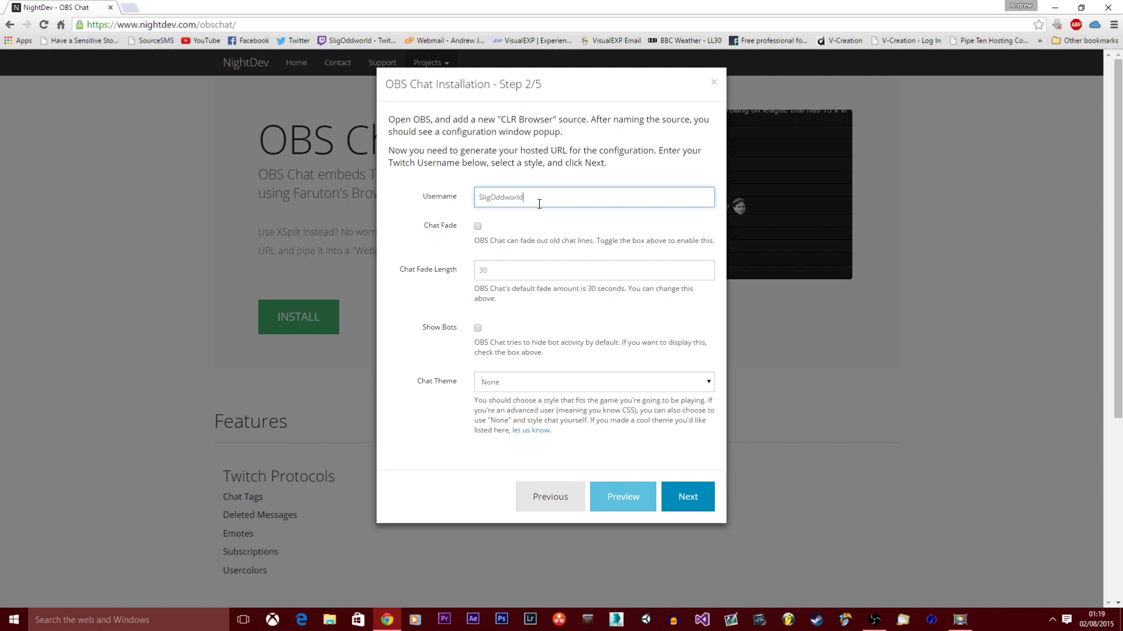
- Choose the BetterTTV Dark chat theme and copy the generated Hosted URL
click(493, 389)
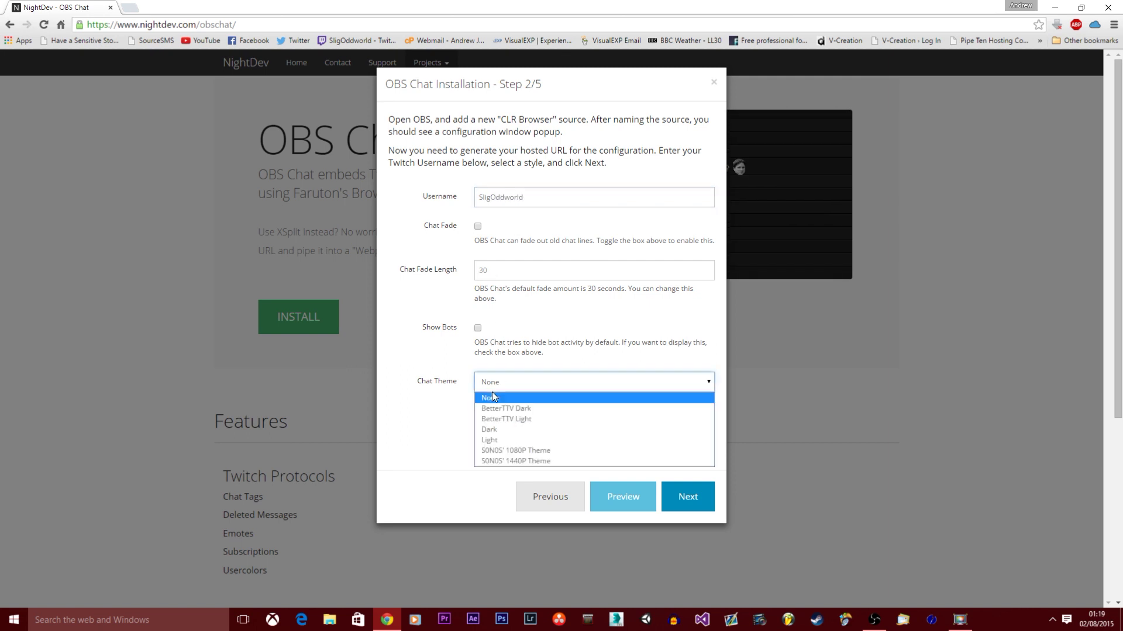
click(494, 412)
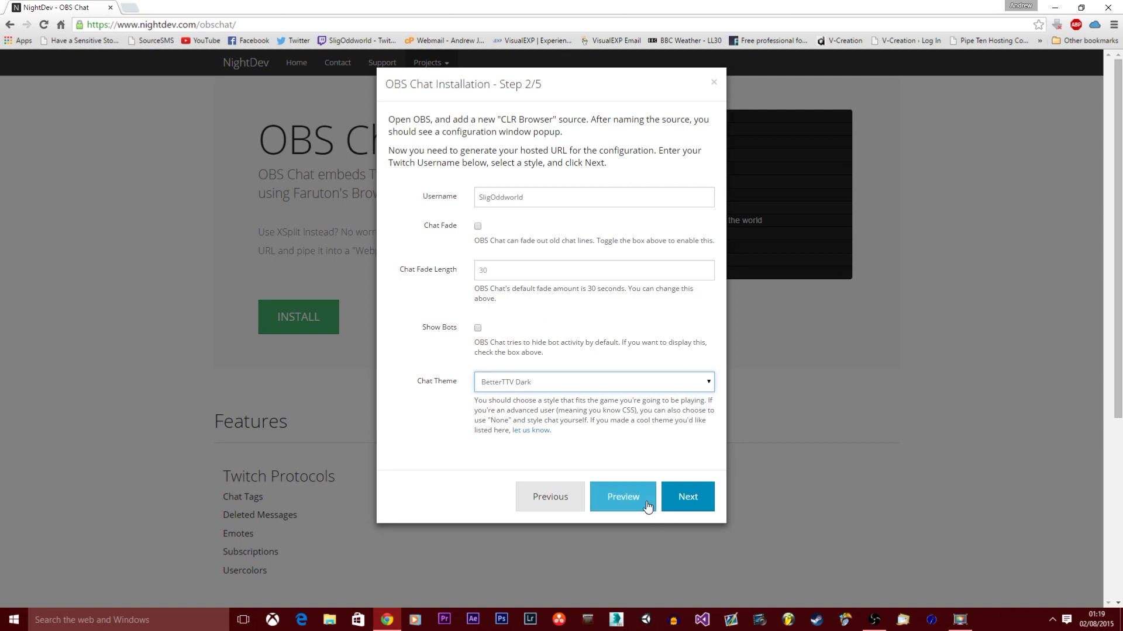
click(681, 499)
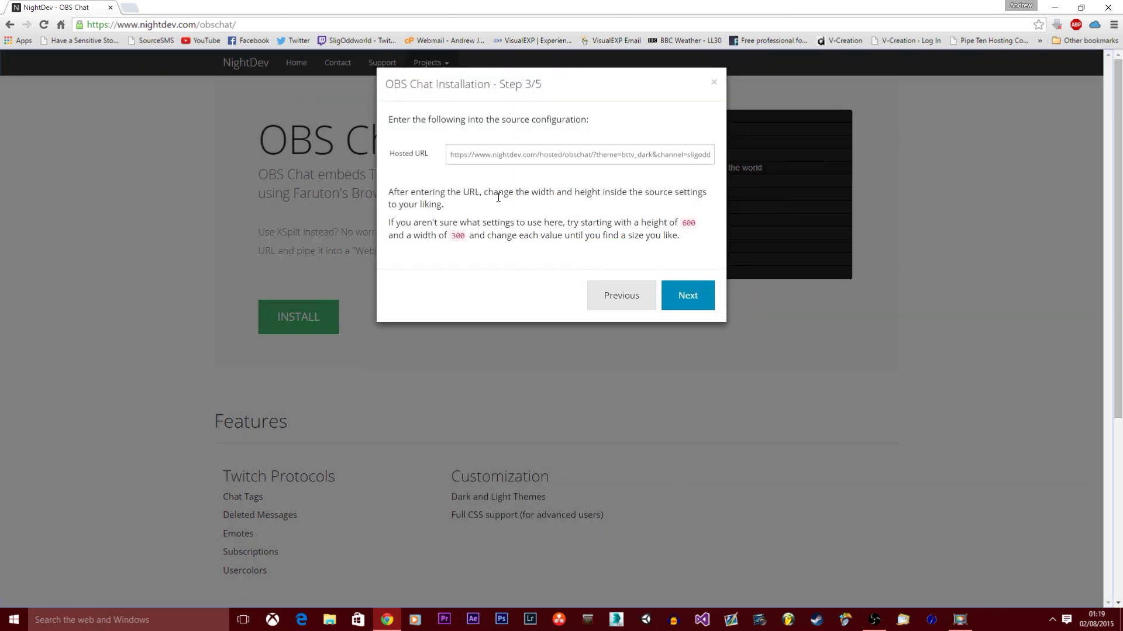
triple_click(467, 155)
right_click(472, 154)
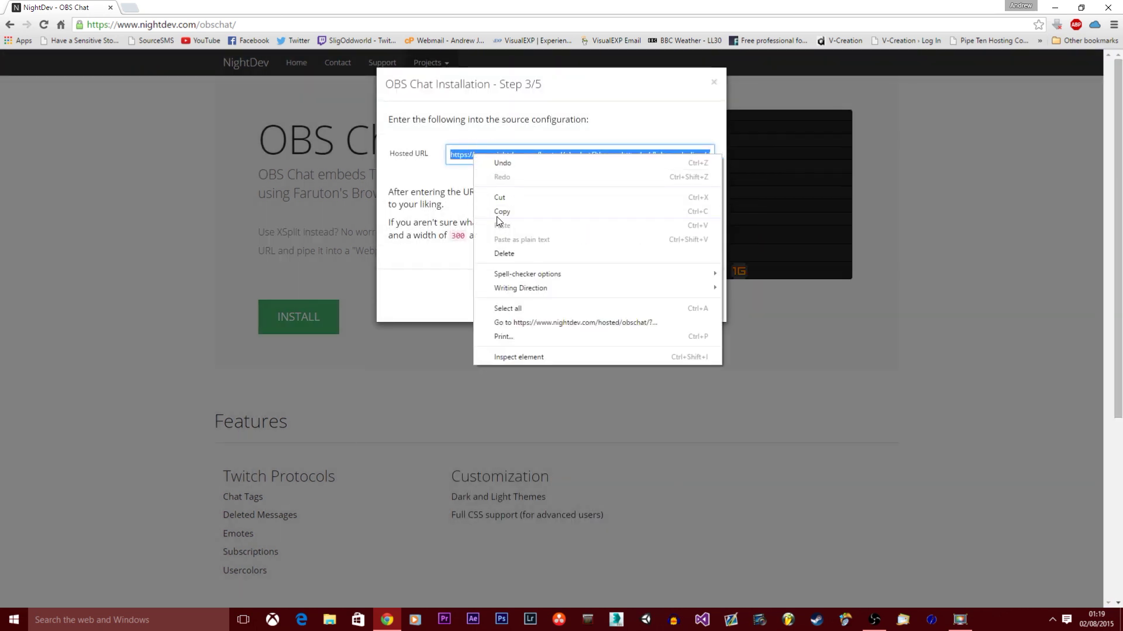
click(498, 213)
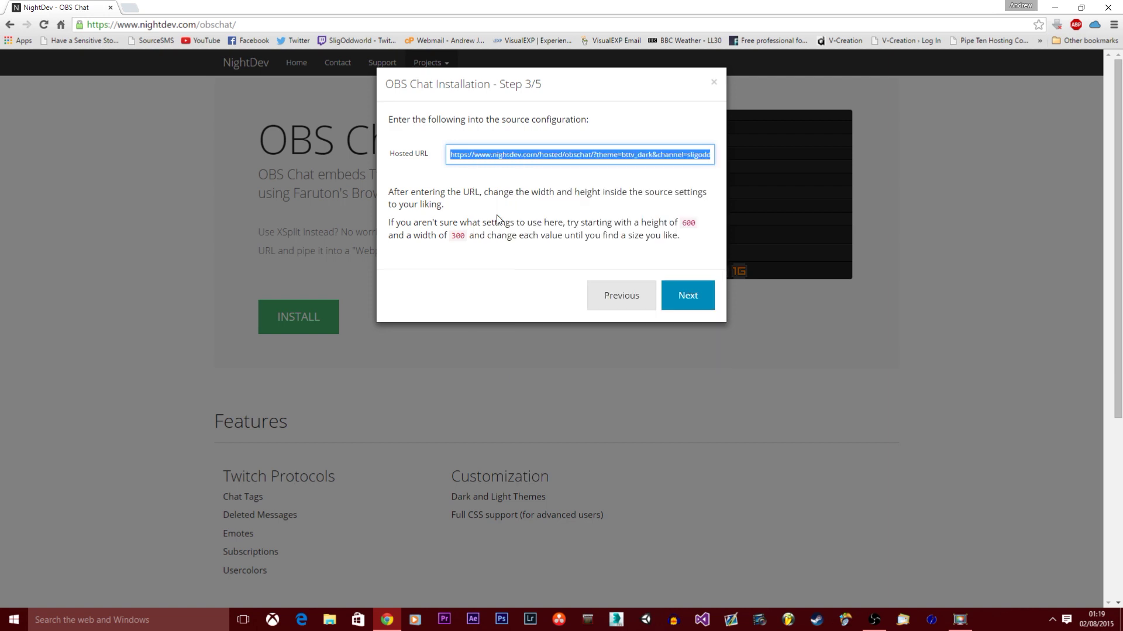
- Finish and close the OBS Chat installation wizard
click(682, 311)
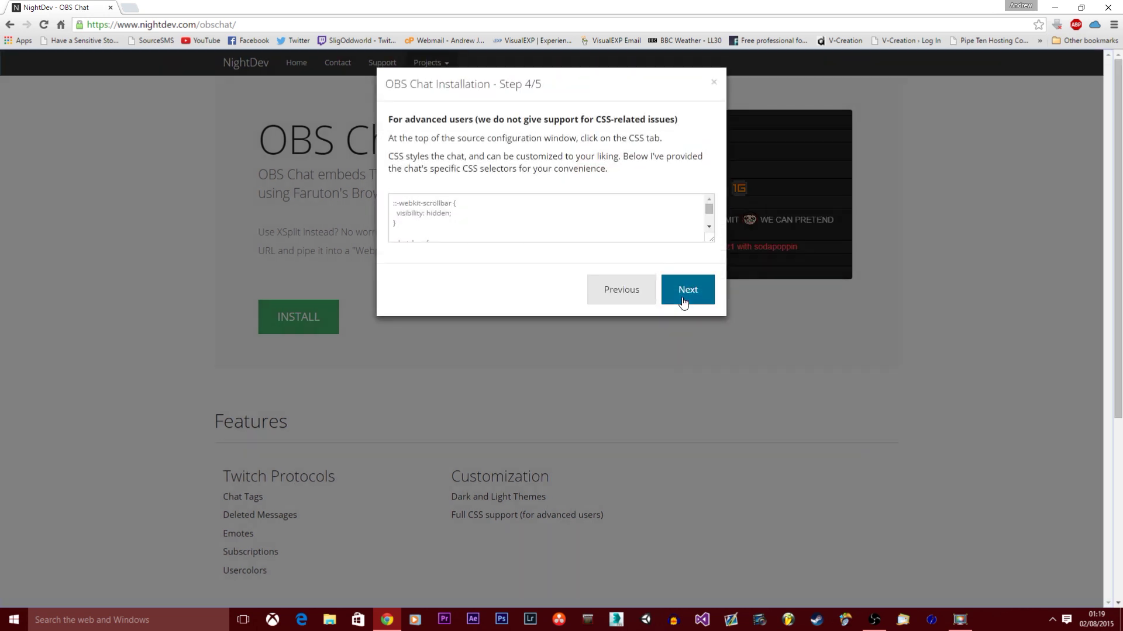
click(687, 290)
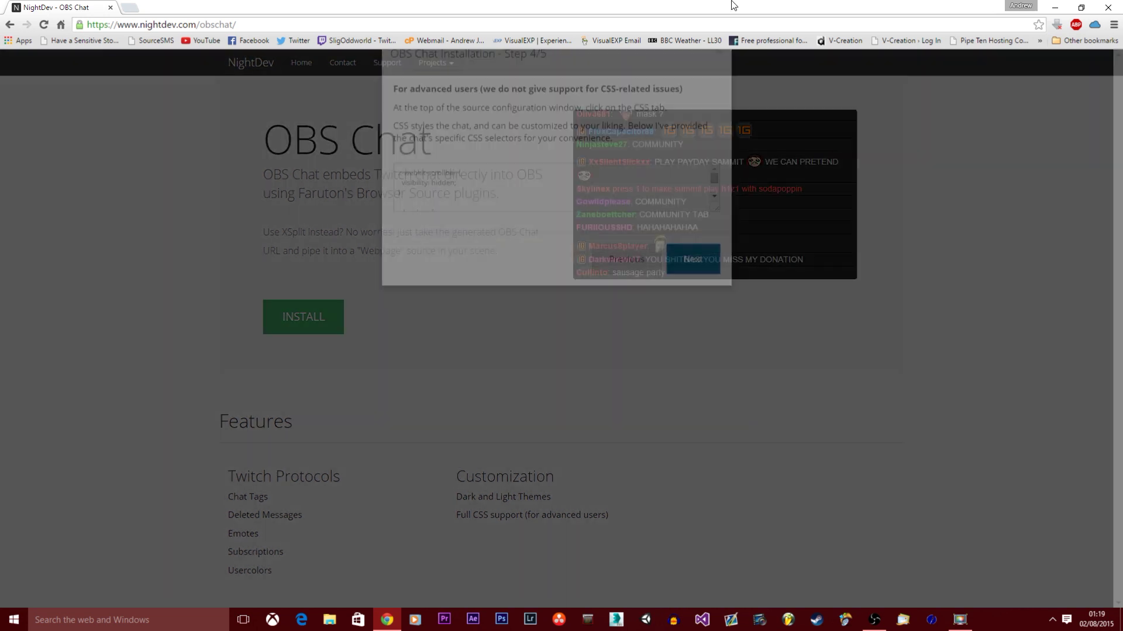
click(681, 261)
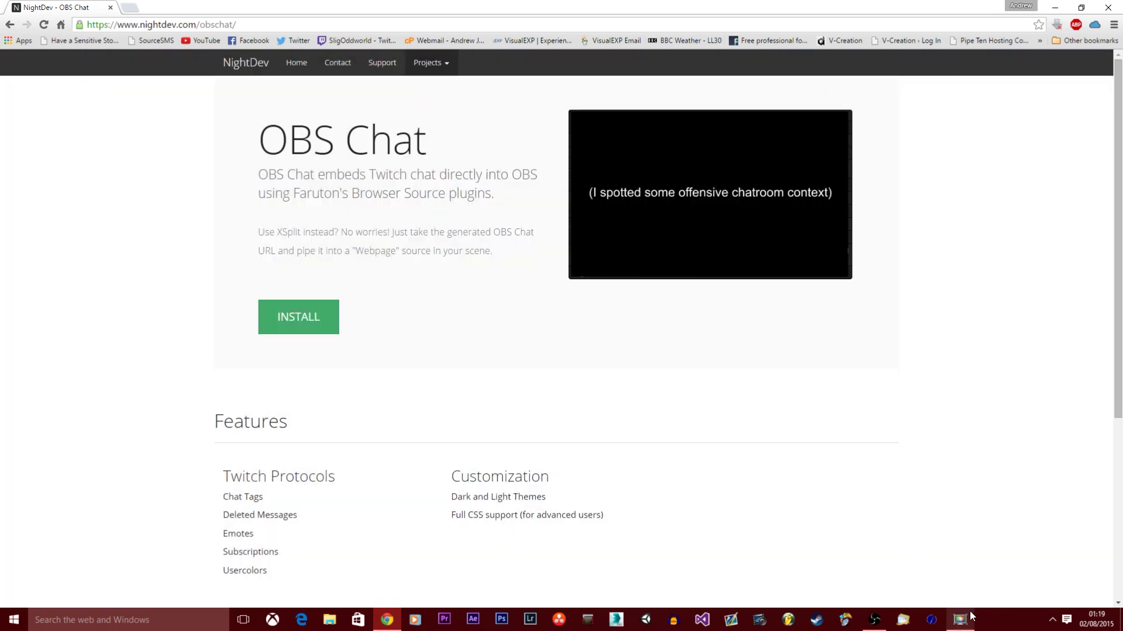
- Return to OBS, open the Sources Add submenu, close it, then go back to the browser
mouse_move(881, 628)
click(880, 628)
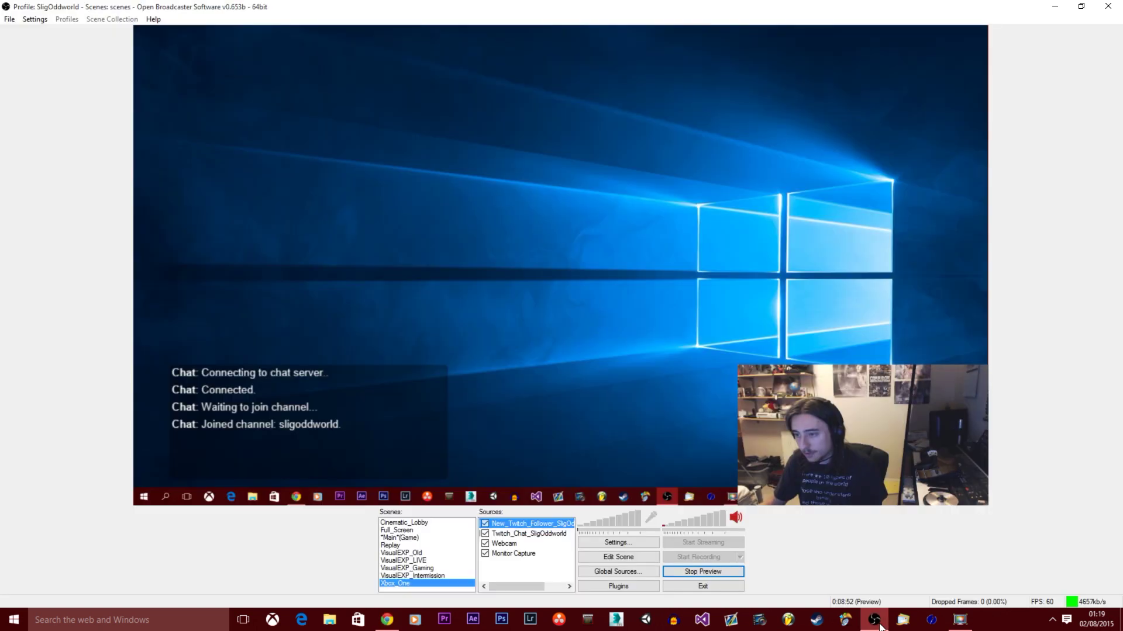
right_click(518, 571)
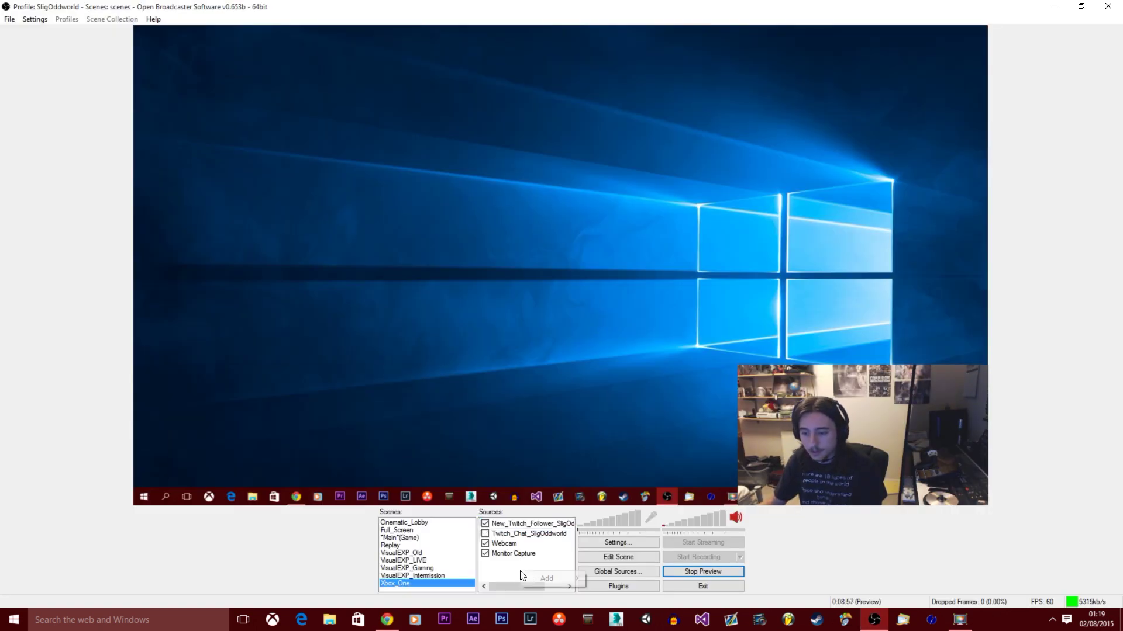
mouse_move(538, 580)
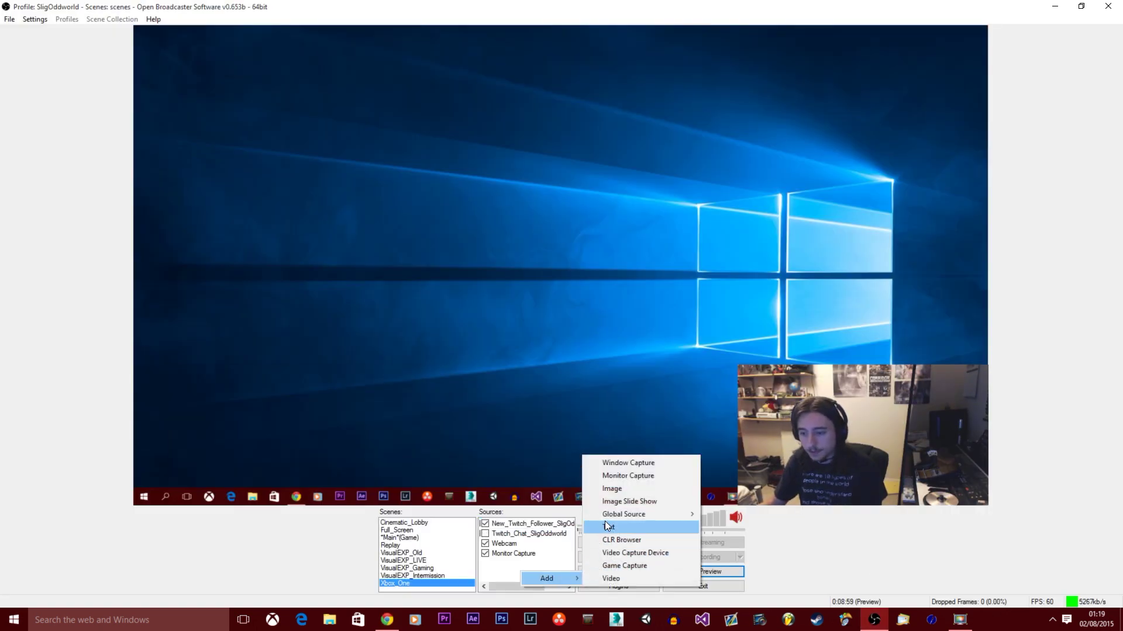
click(489, 570)
mouse_move(545, 578)
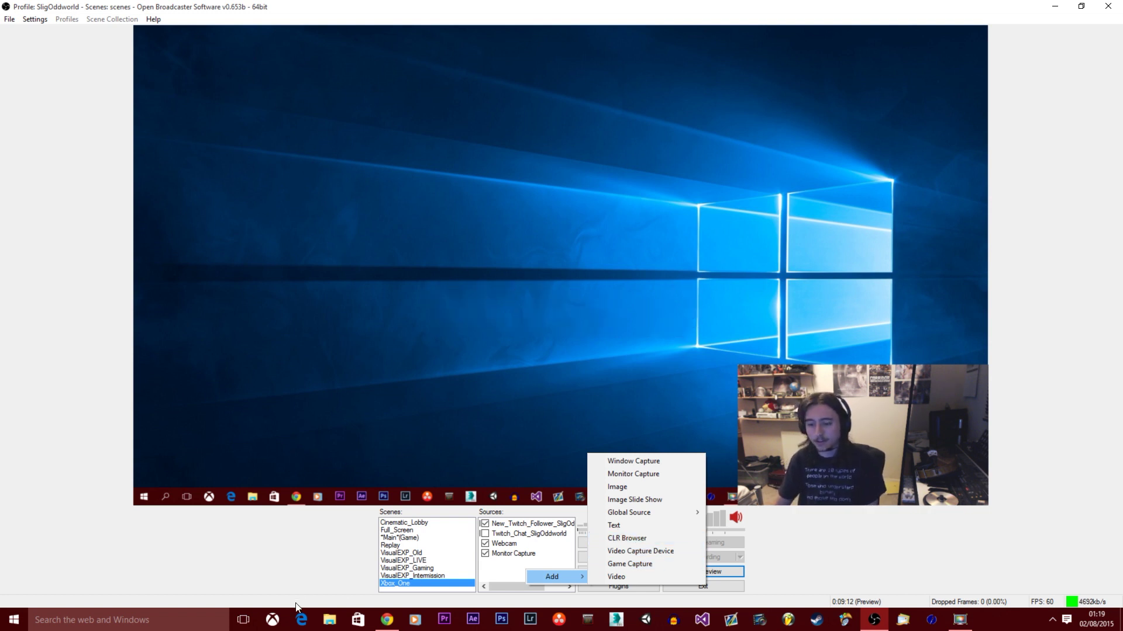
click(386, 621)
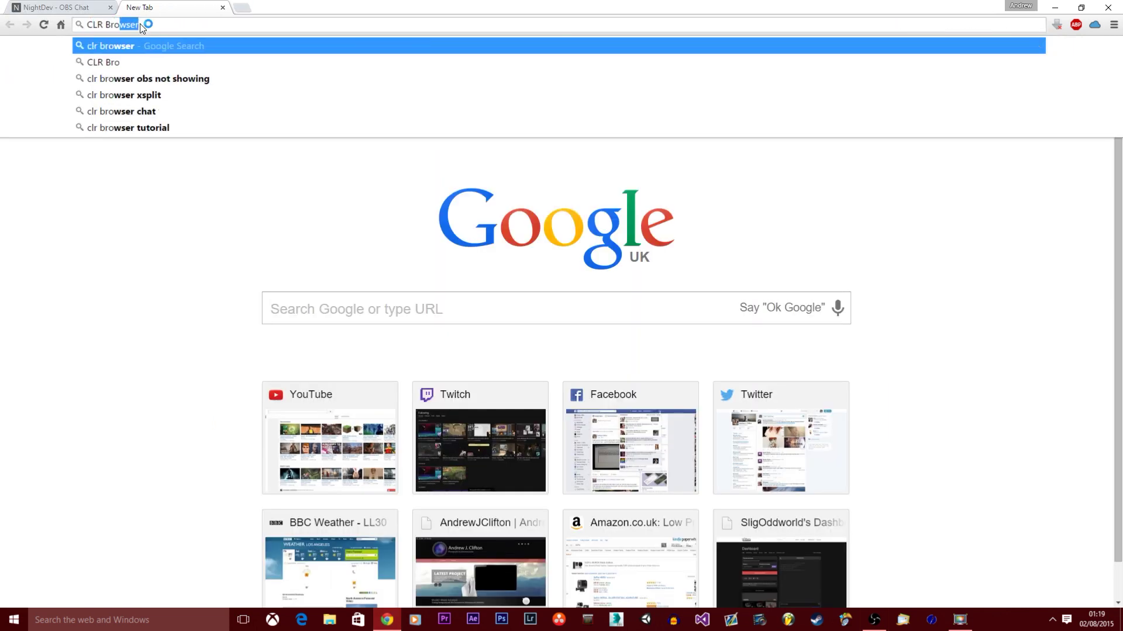
- Search the web for 'CLR Bro', find obsproject.com's CLR Browser Source Plugin page, then minimise Chrome
text(Bro)
key(Return)
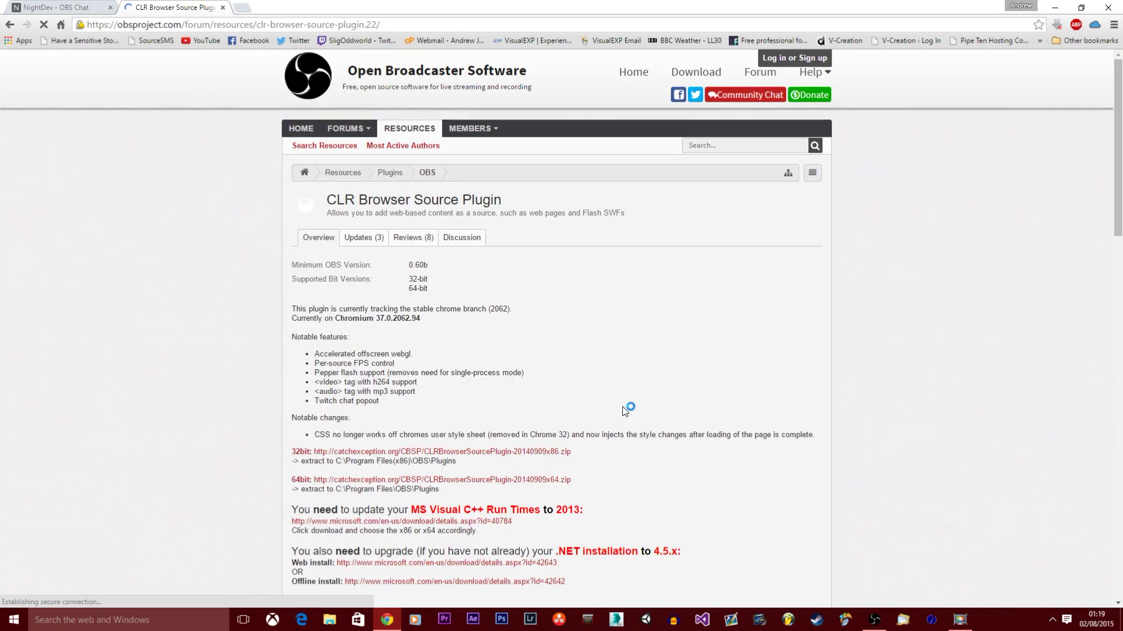
scroll(614, 433, down, 2)
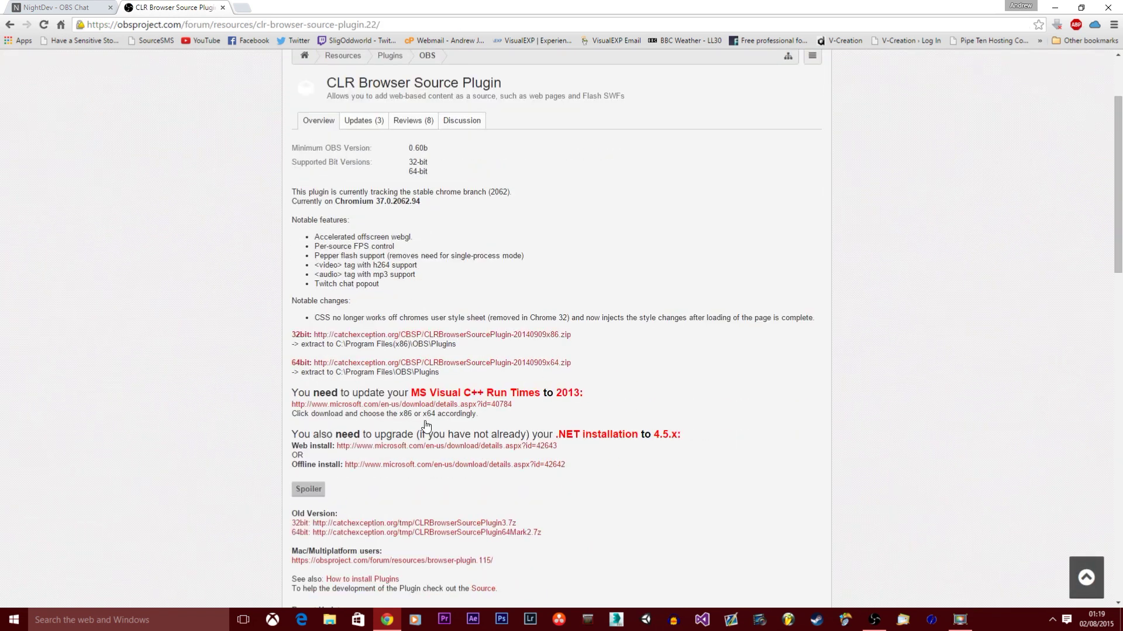
scroll(432, 427, up, 2)
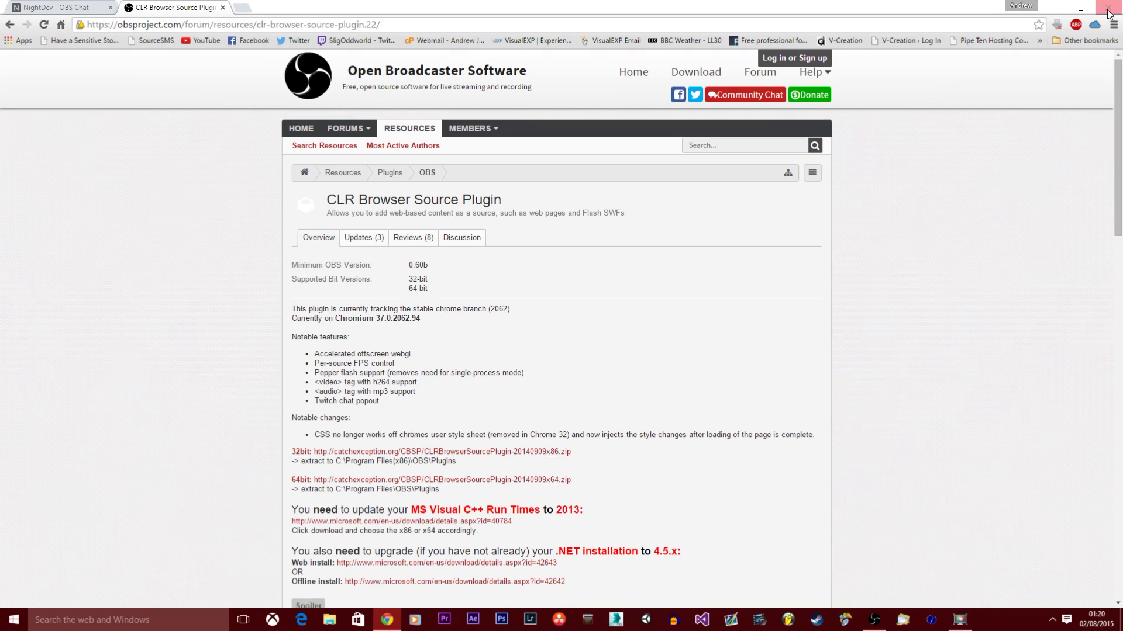
click(1057, 8)
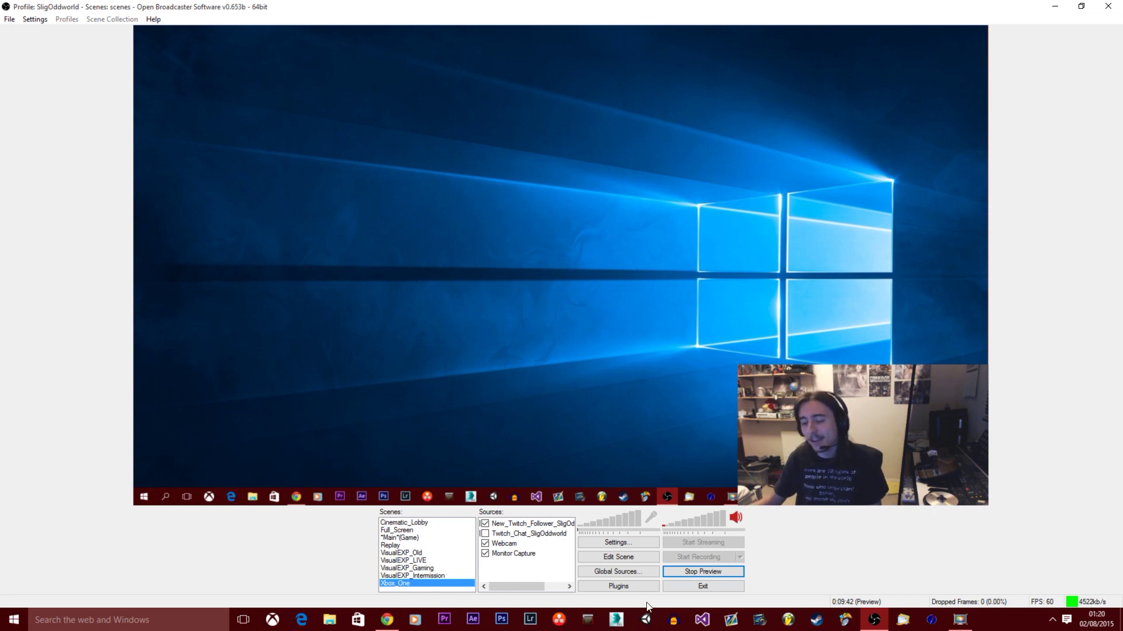
- Add a CLR Browser source named Chatroom and paste the NightDev chat address as its URL
right_click(539, 573)
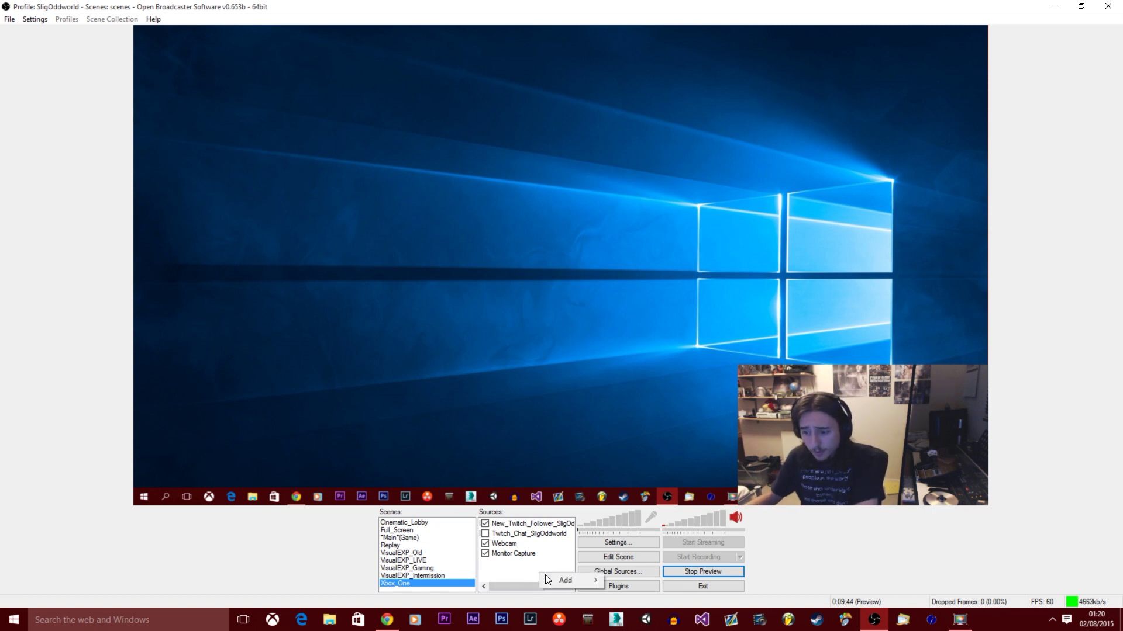
mouse_move(559, 580)
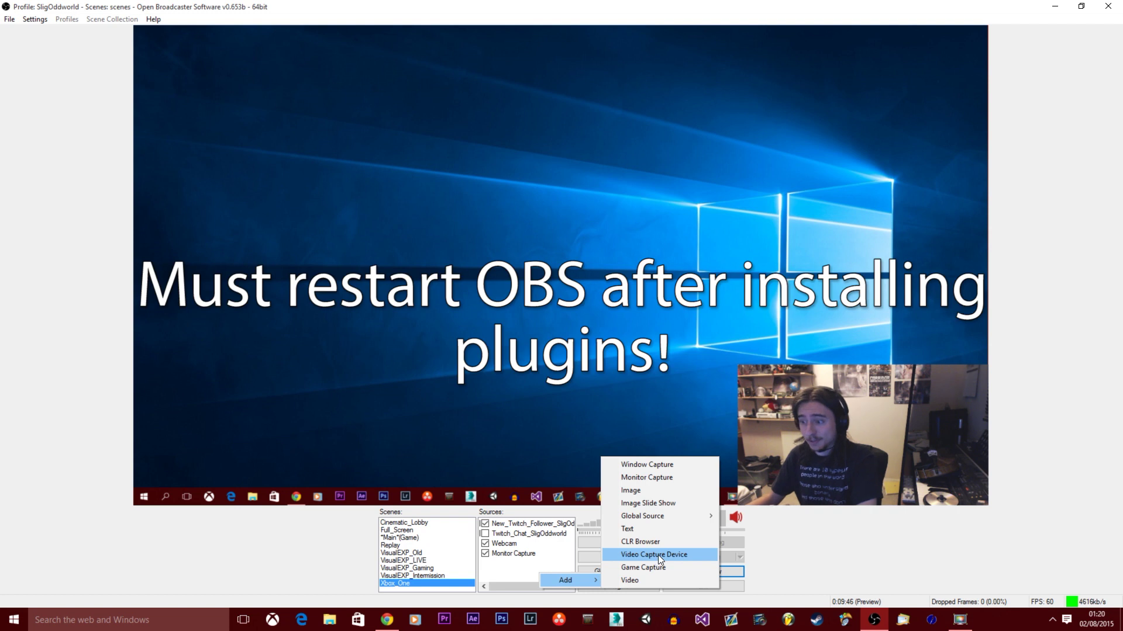
mouse_move(625, 516)
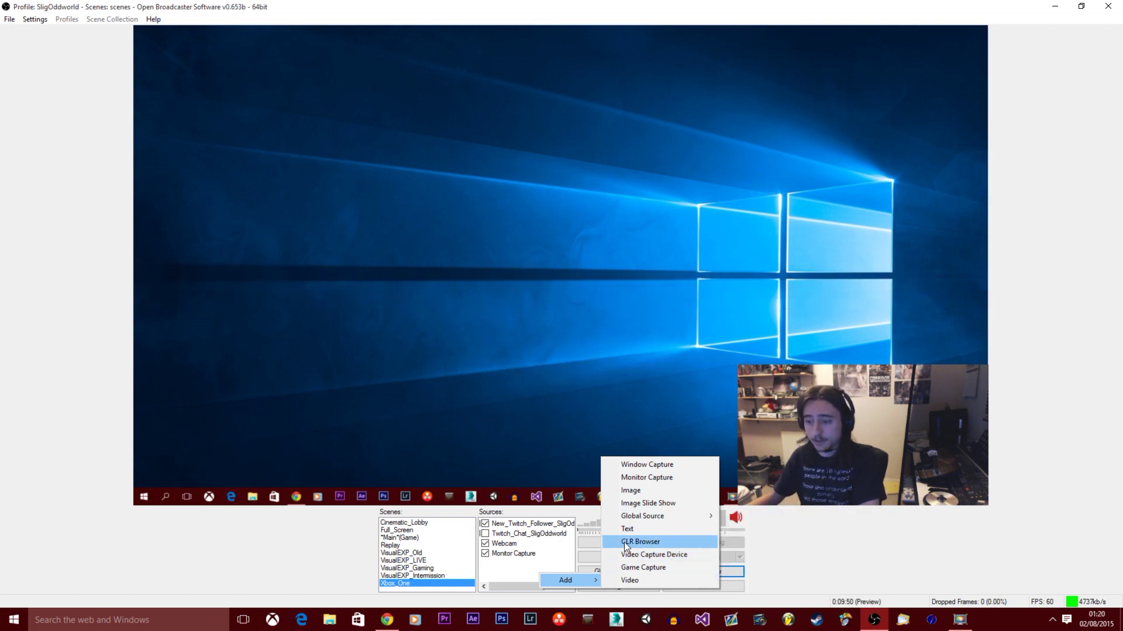
click(624, 542)
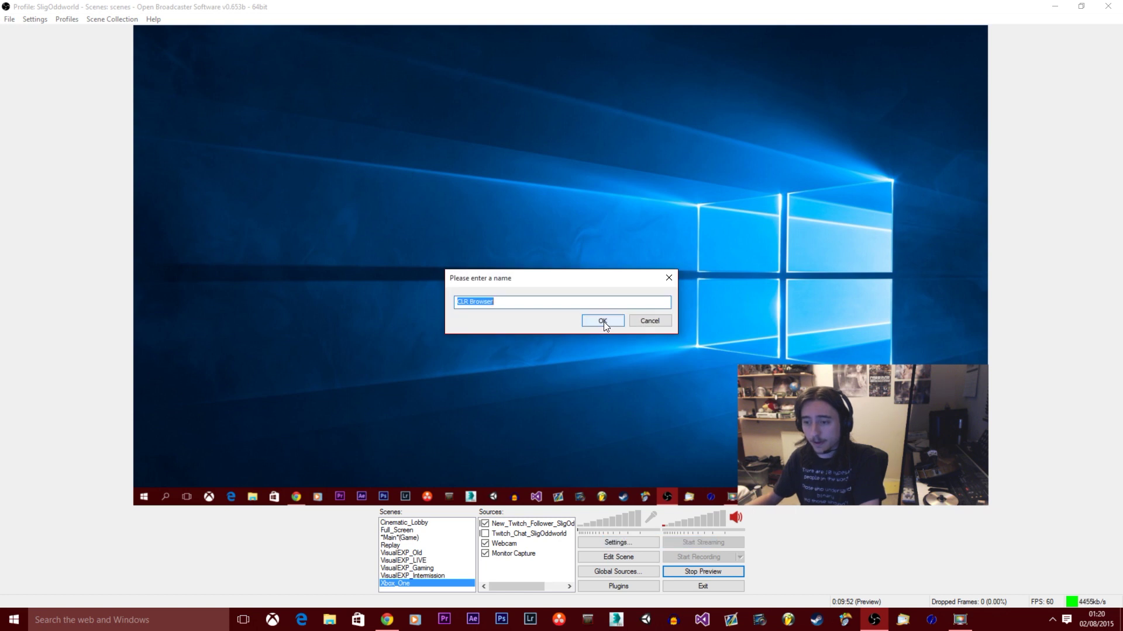
text(Chatro)
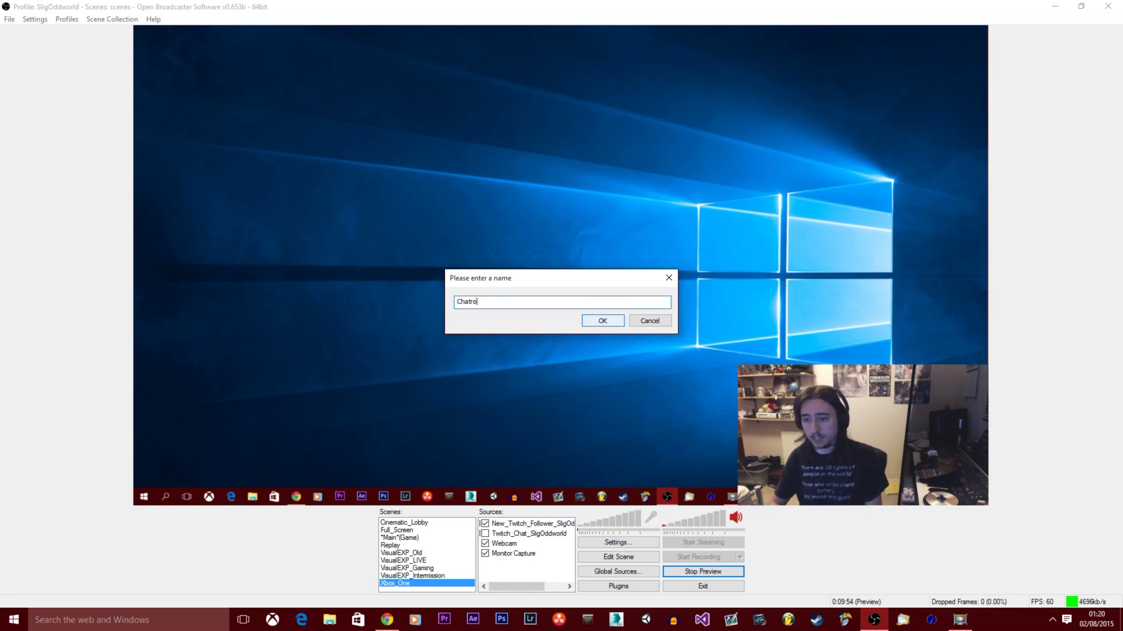
text(om)
click(591, 326)
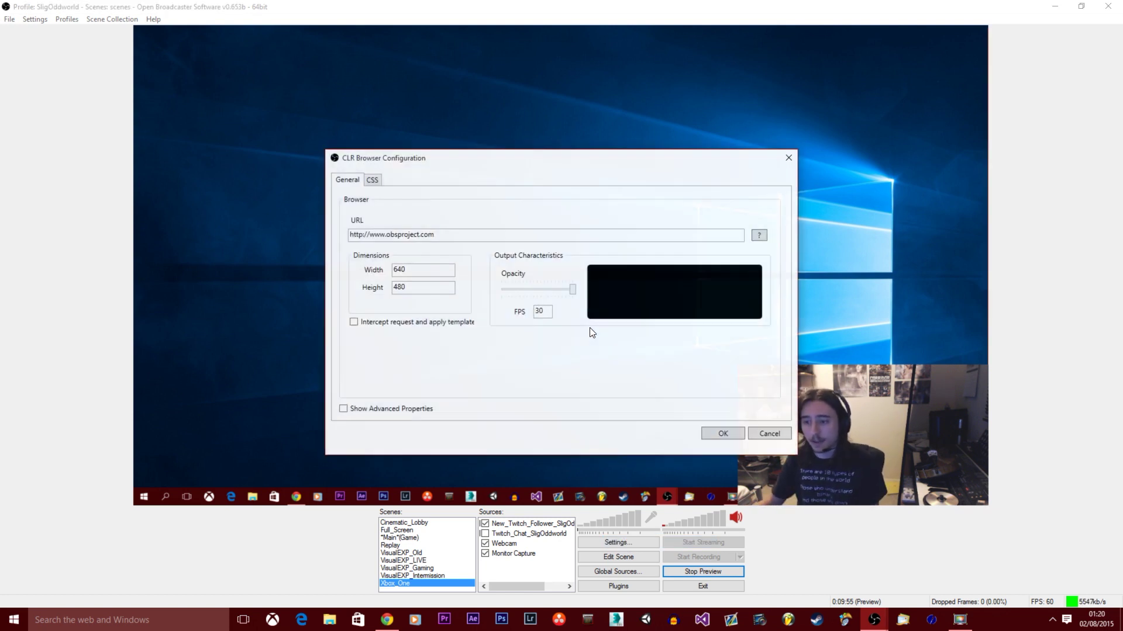
drag(456, 236, 349, 236)
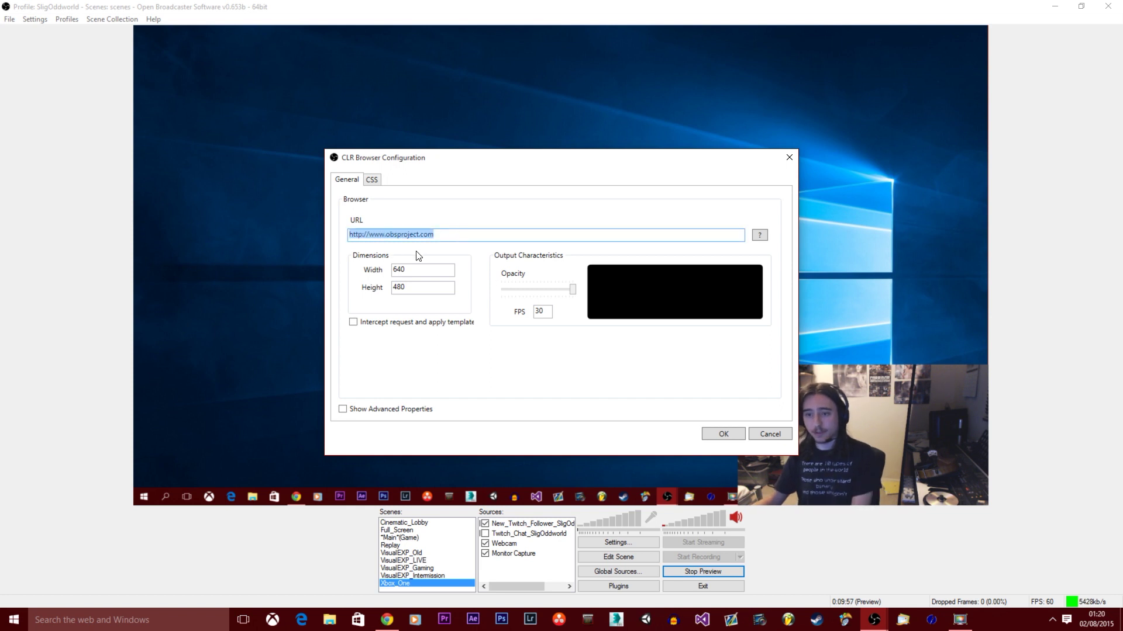
right_click(377, 239)
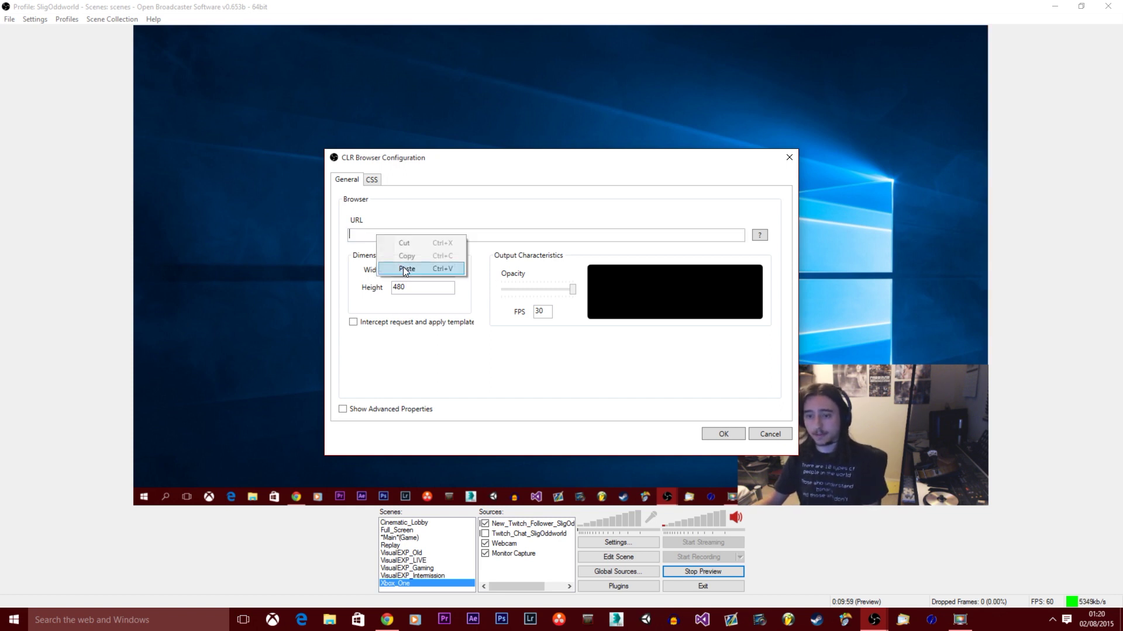
click(402, 266)
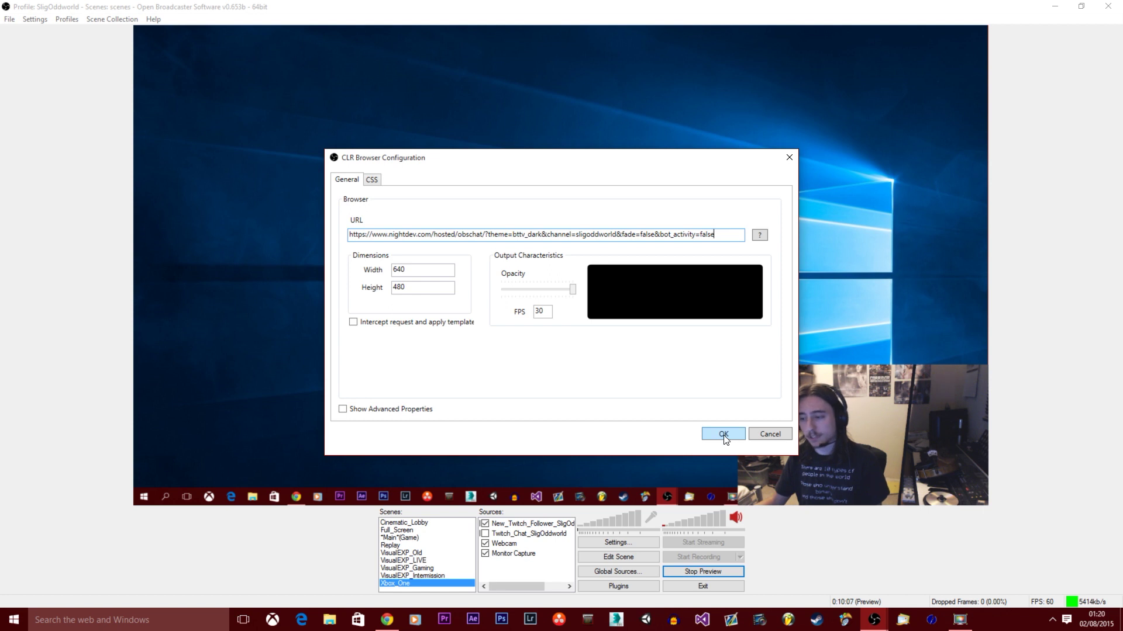
- Move the Chatroom source down from the top-left and resize it in the preview
click(606, 559)
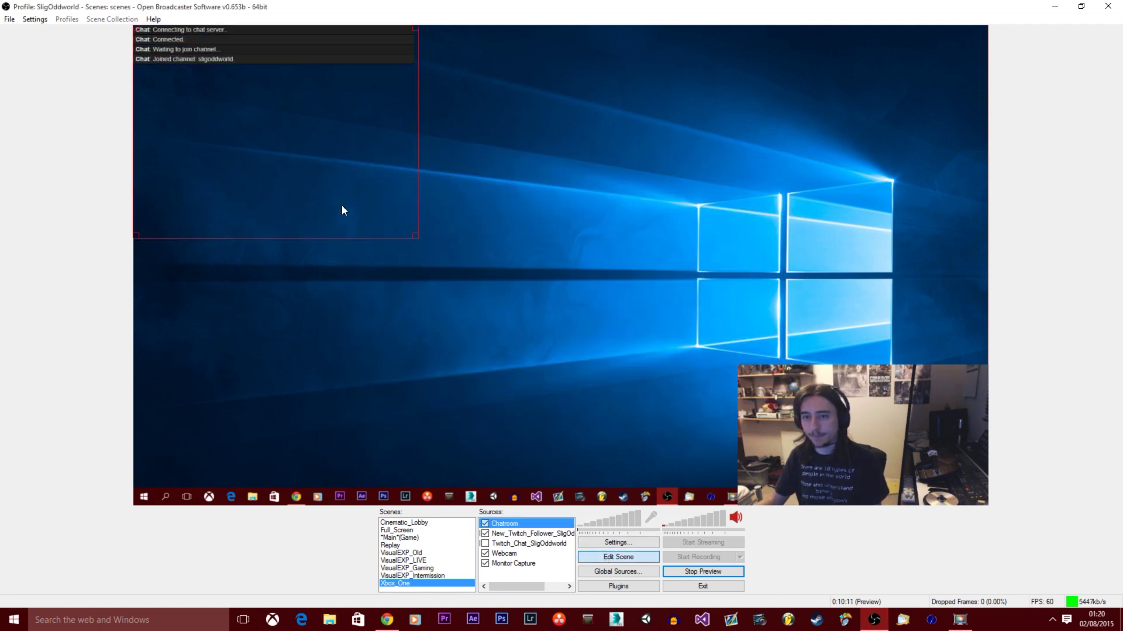
drag(342, 210, 437, 372)
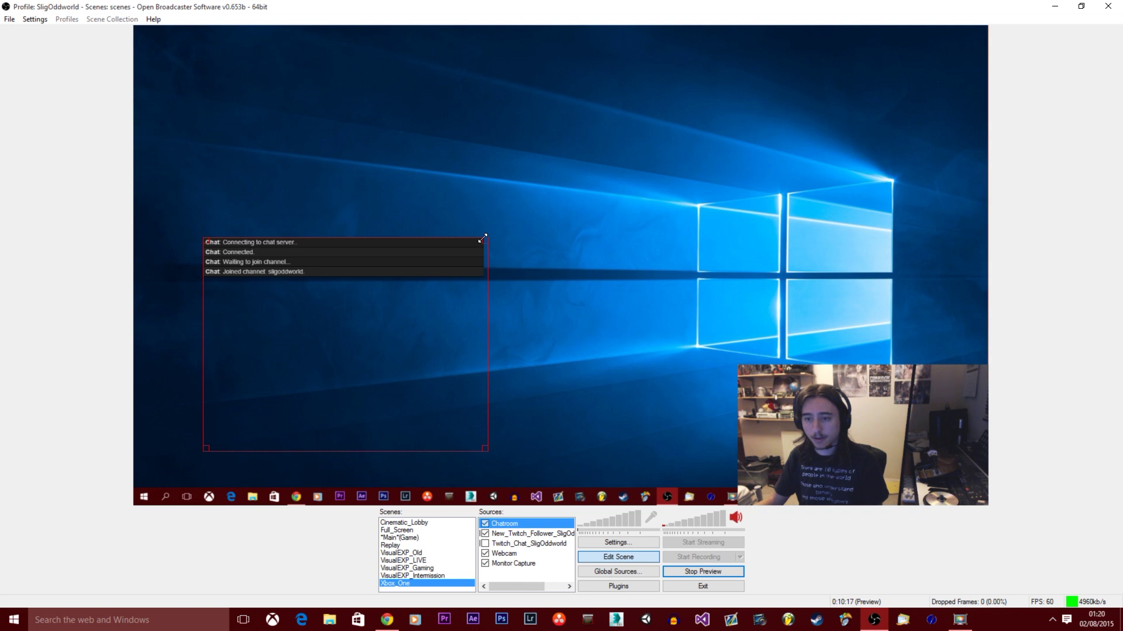
drag(479, 240, 483, 399)
click(597, 557)
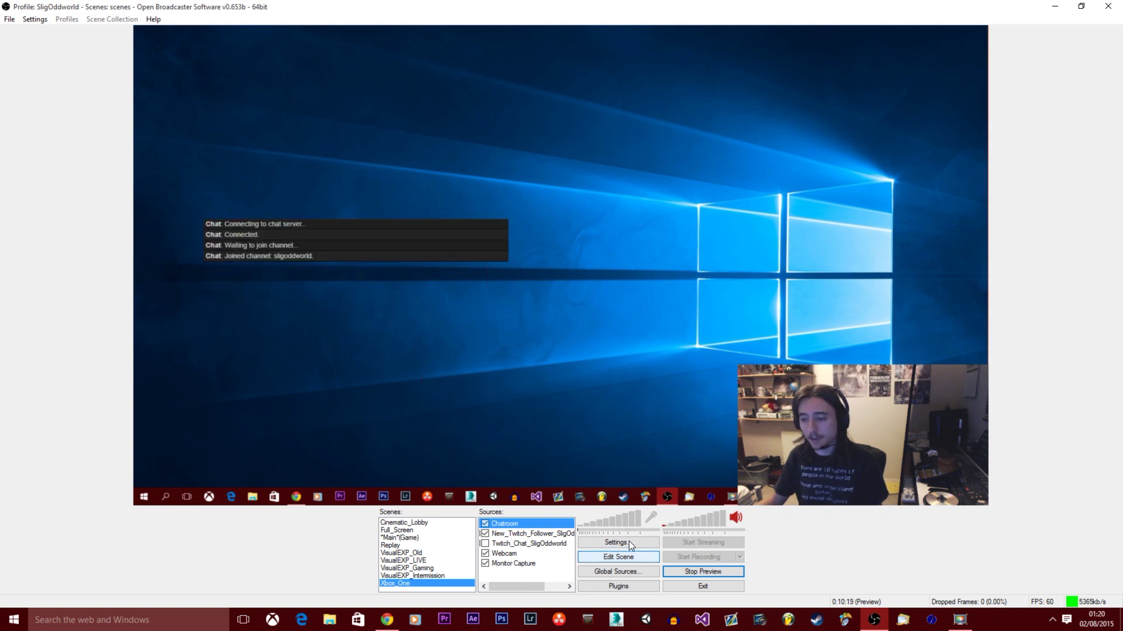
click(386, 620)
- On NightDev's OBS Chat page, set Chat Theme to None and copy the hosted chat URL
click(83, 7)
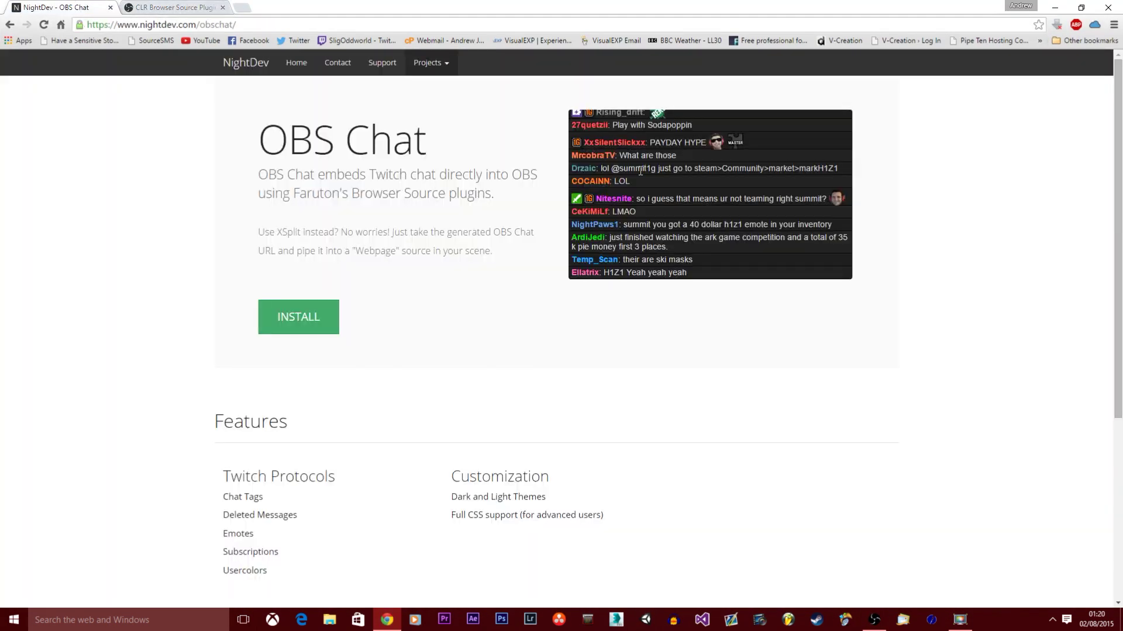
click(276, 326)
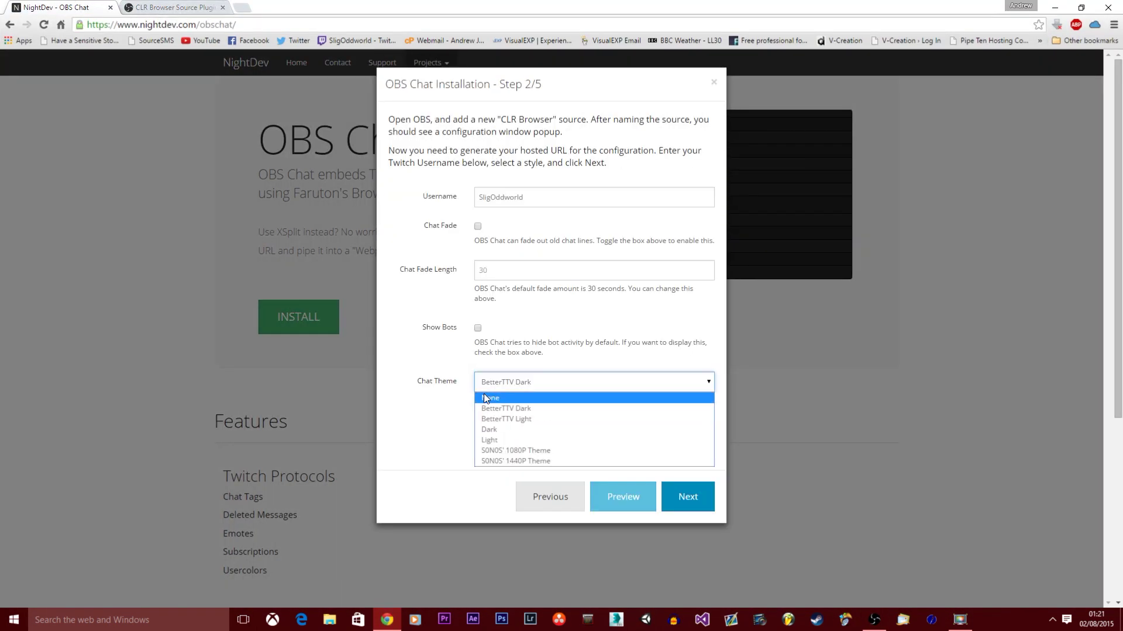
click(484, 398)
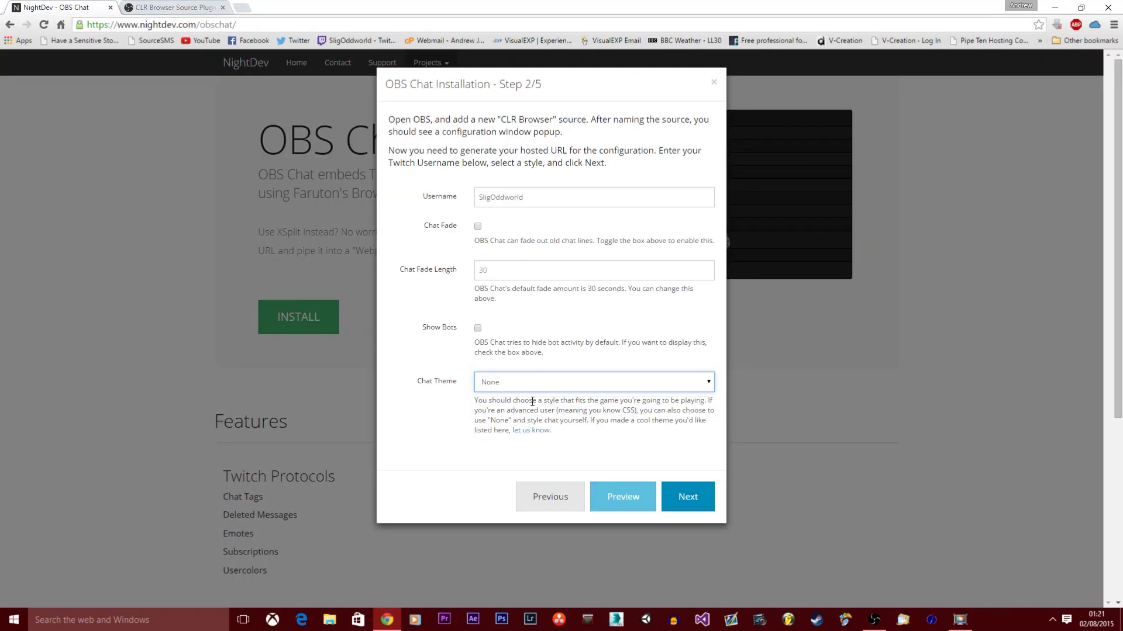
click(681, 496)
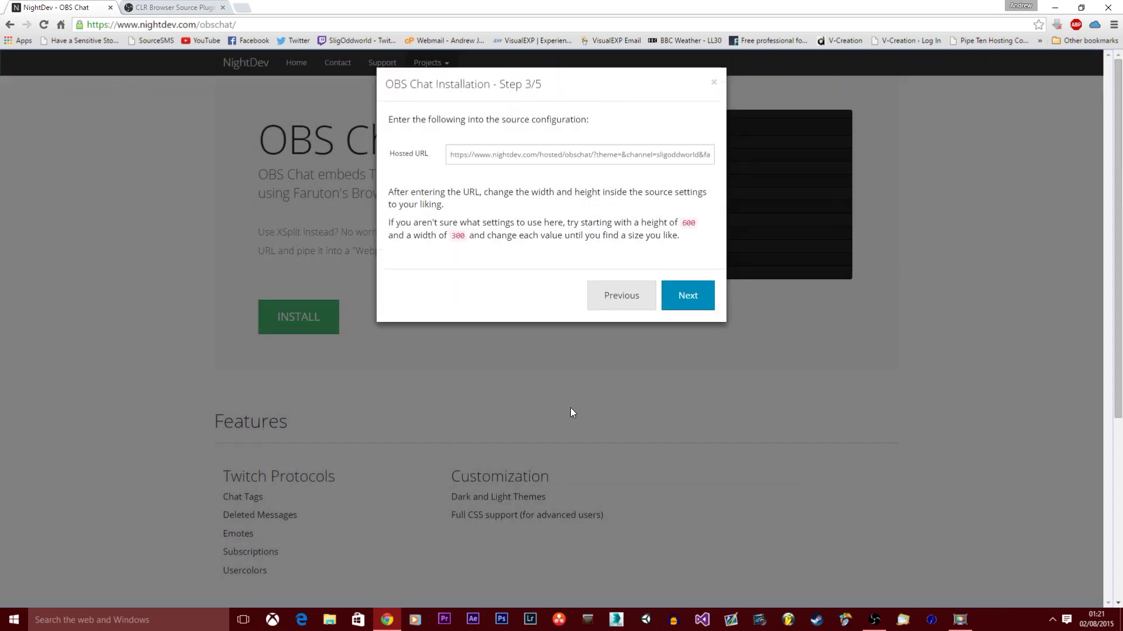
click(675, 300)
click(621, 295)
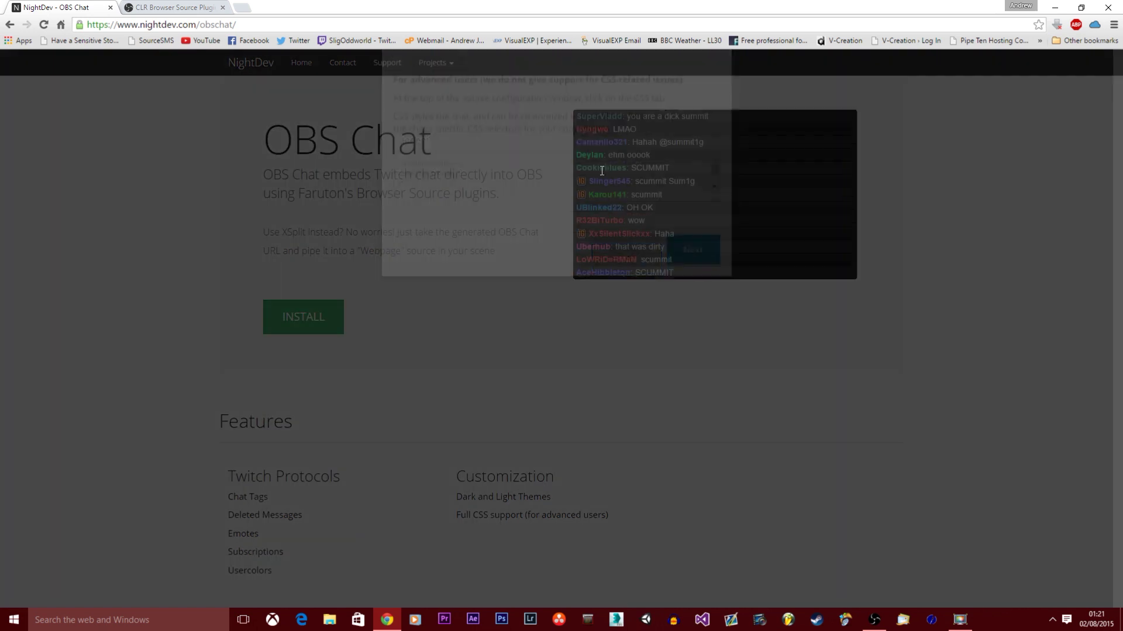
click(574, 157)
key(alt+Tab)
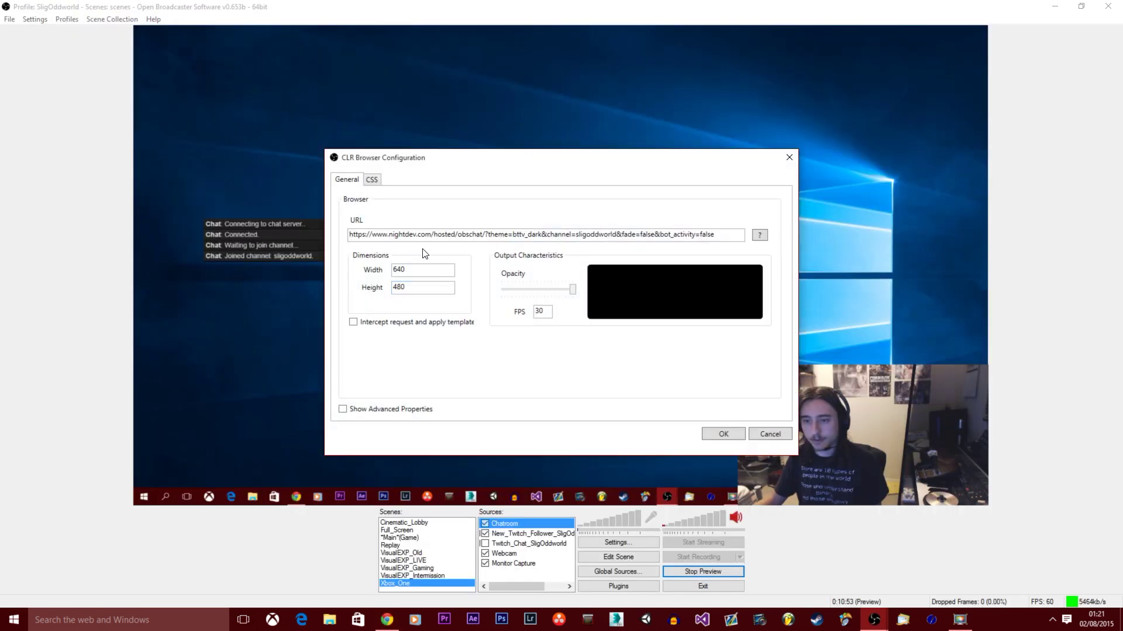
- Replace the Chatroom source's URL with the newly copied hosted chat address
double_click(686, 234)
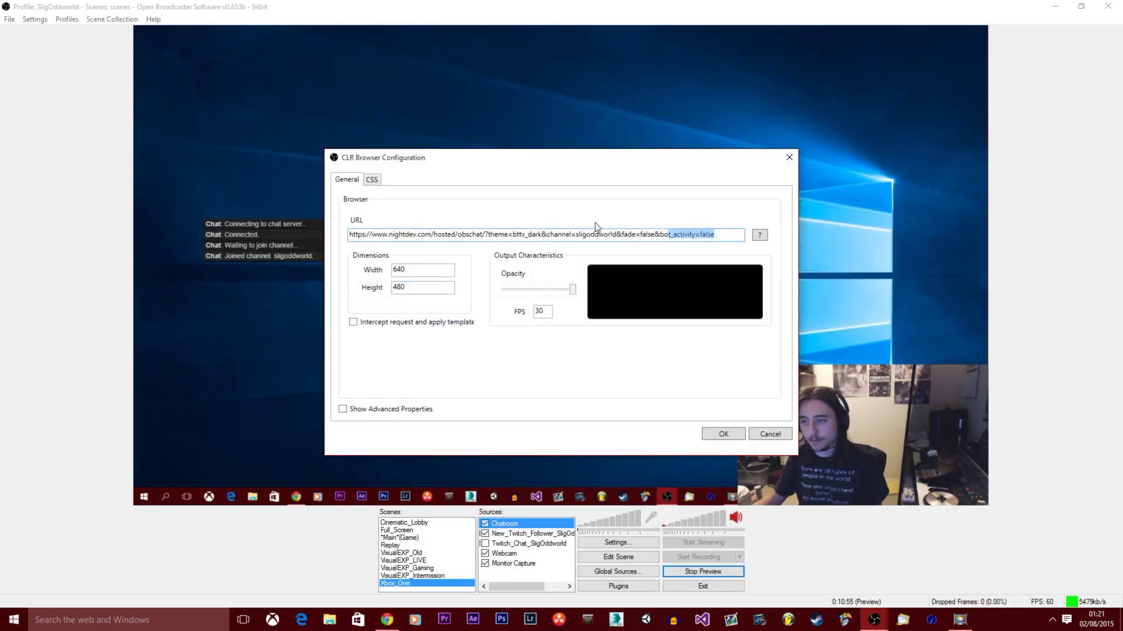
key(ctrl+a)
key(ctrl+v)
click(725, 435)
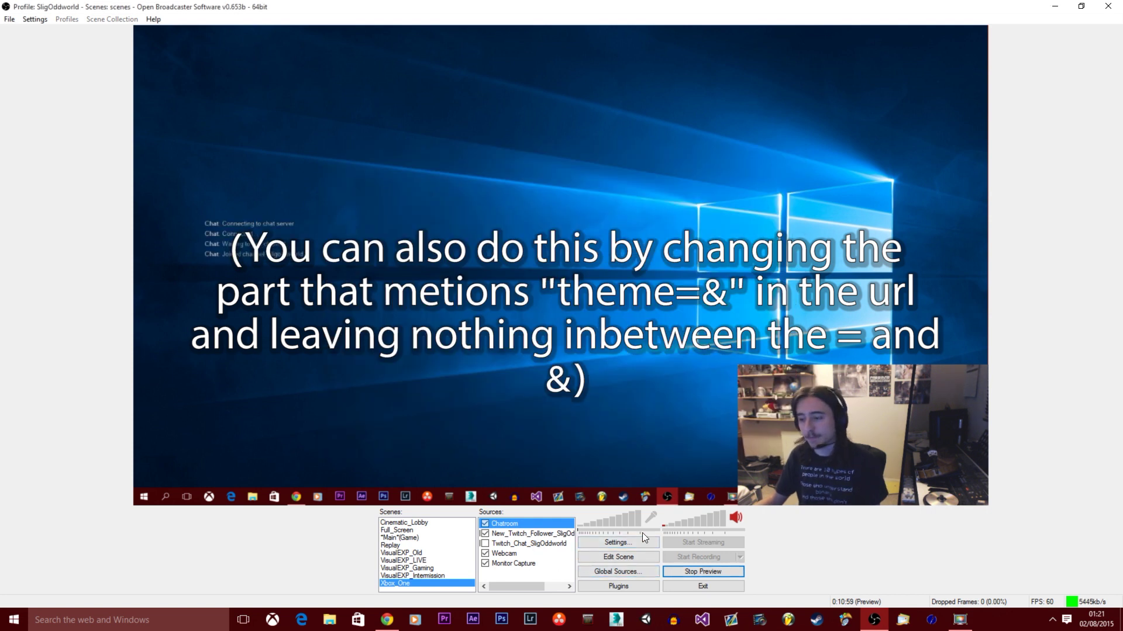
- Enlarge the Chatroom source and position it across the preview's lower left
click(584, 554)
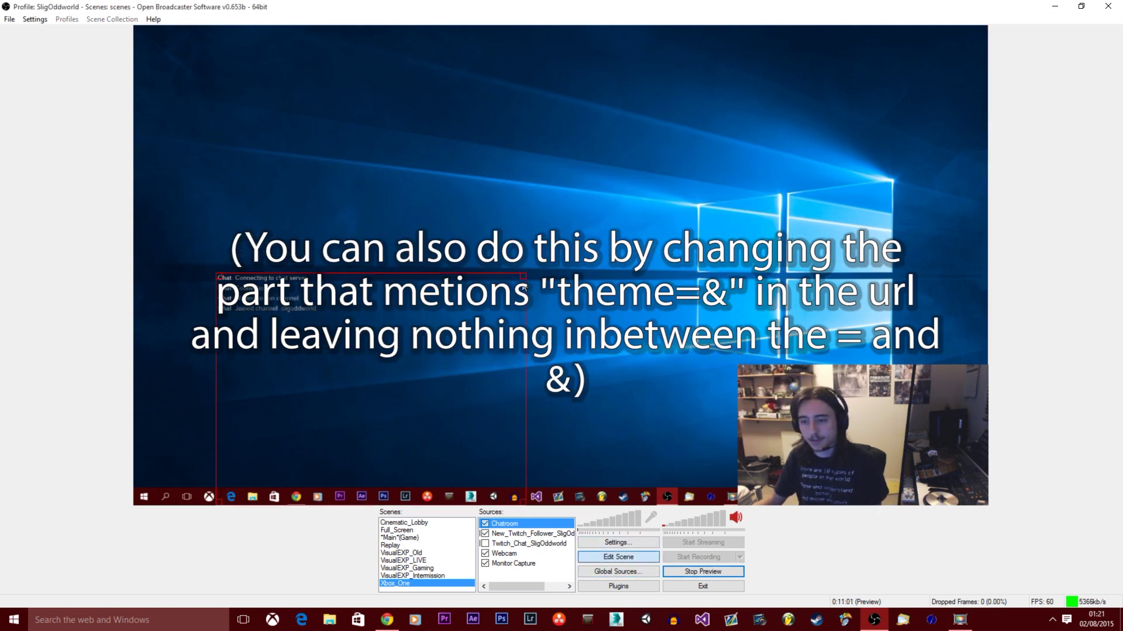
drag(523, 287, 664, 161)
drag(655, 216, 626, 459)
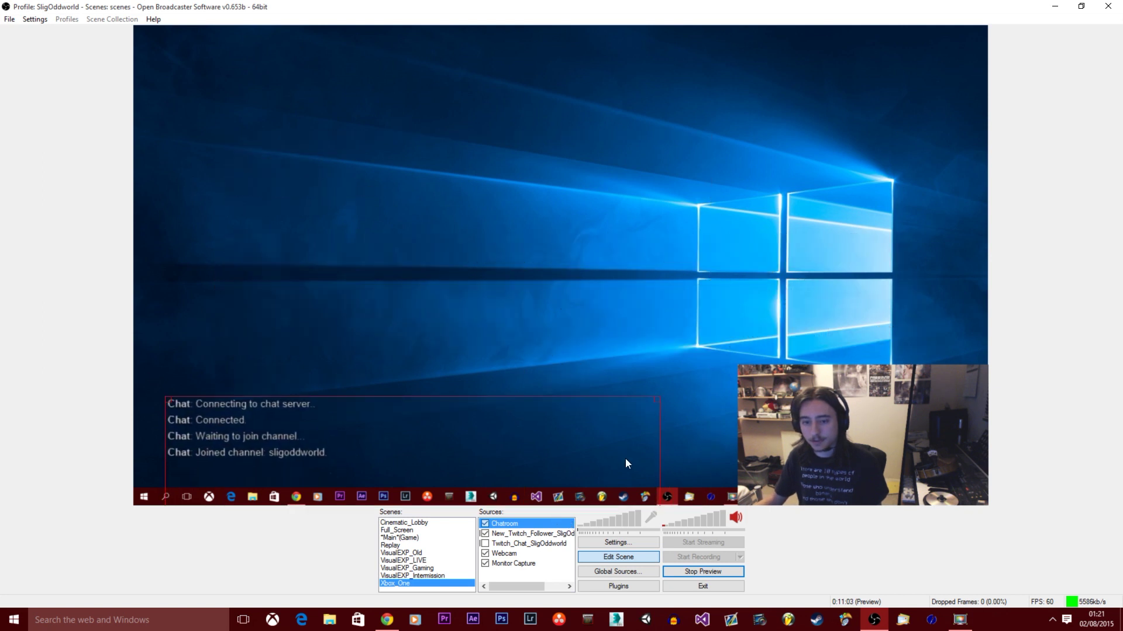
drag(663, 403, 677, 341)
drag(560, 462, 603, 475)
click(613, 553)
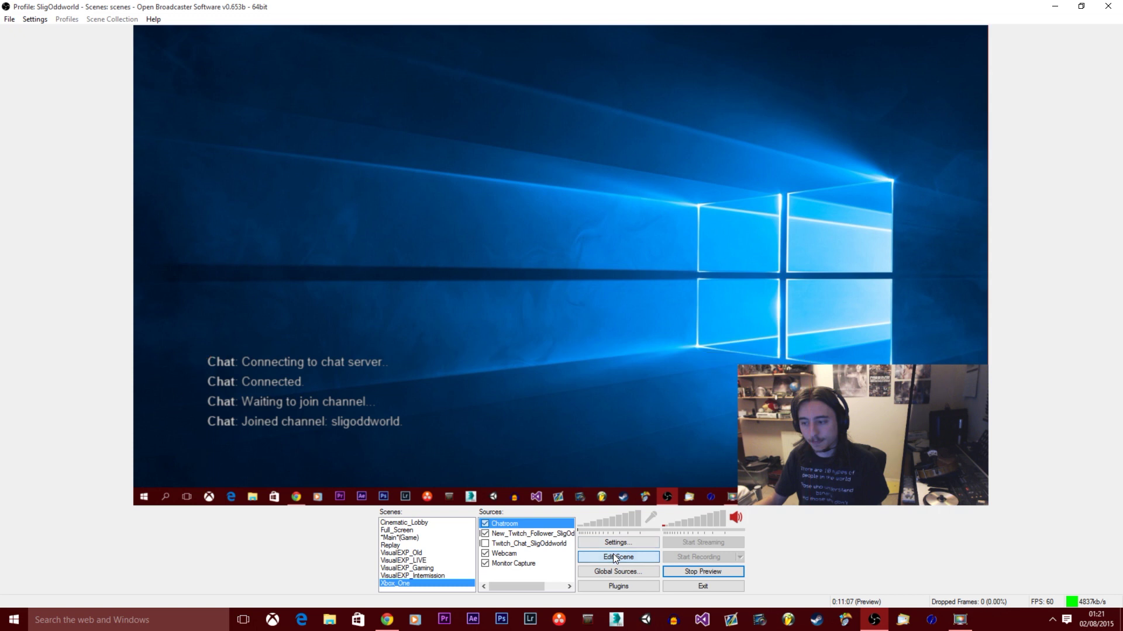